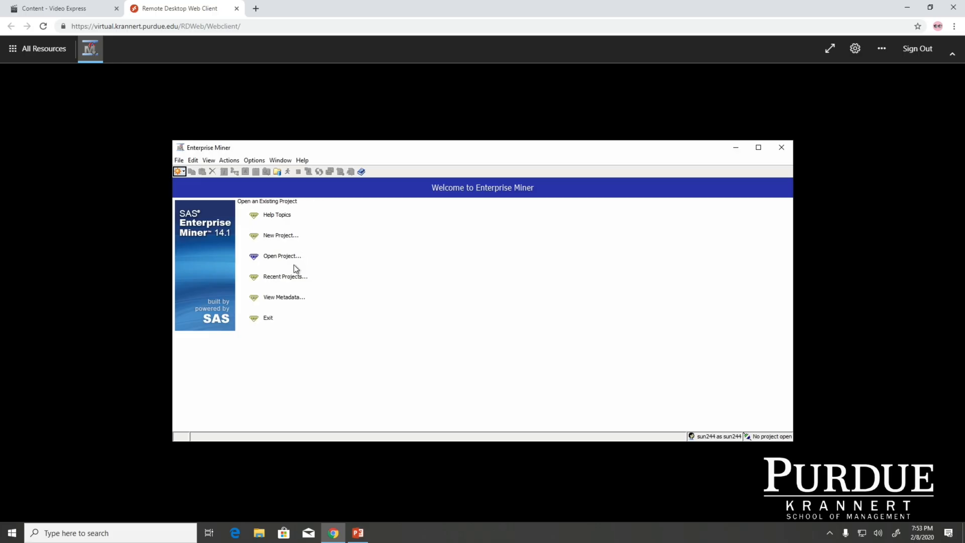
# Step: Open the existing Start project stored in the MGMT571 folder on the W: drive
pyautogui.click(285, 257)
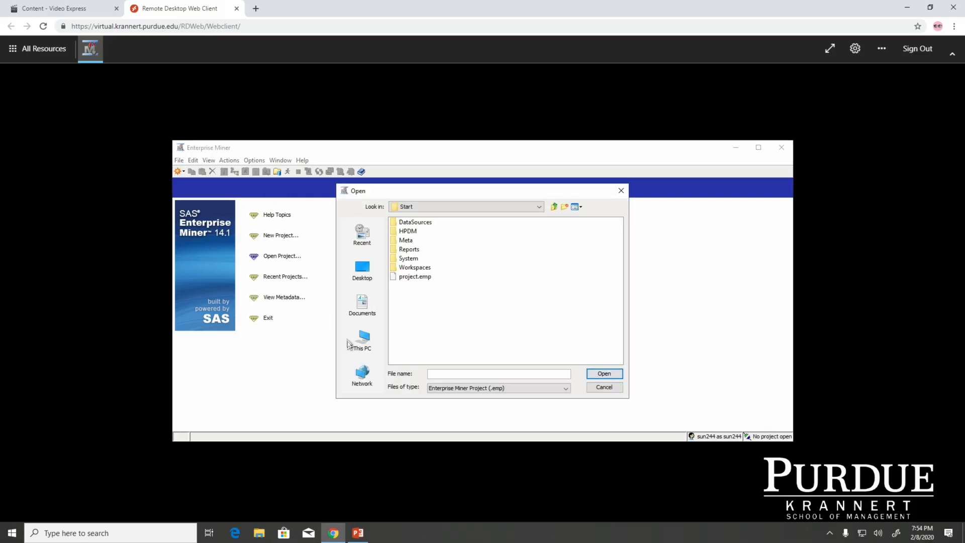
pyautogui.click(361, 343)
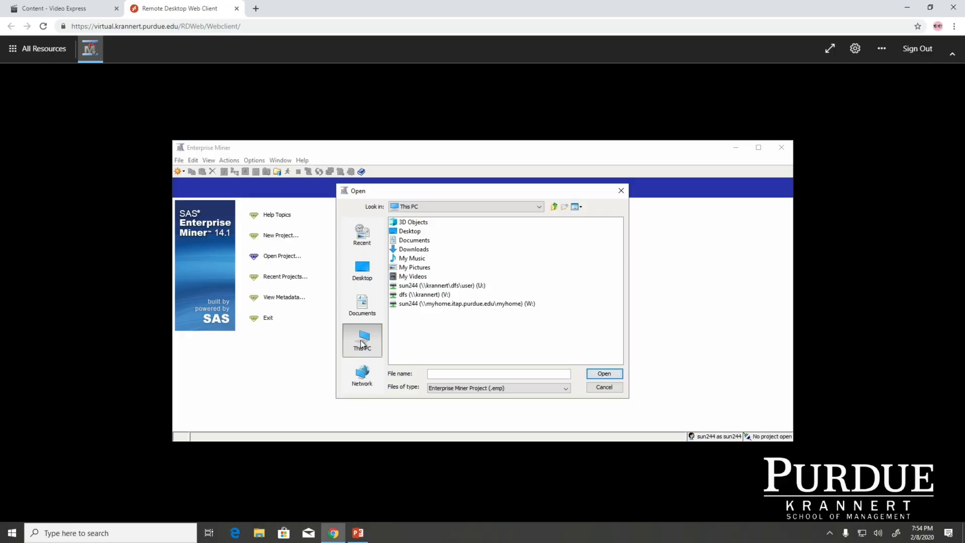
pyautogui.doubleClick(459, 306)
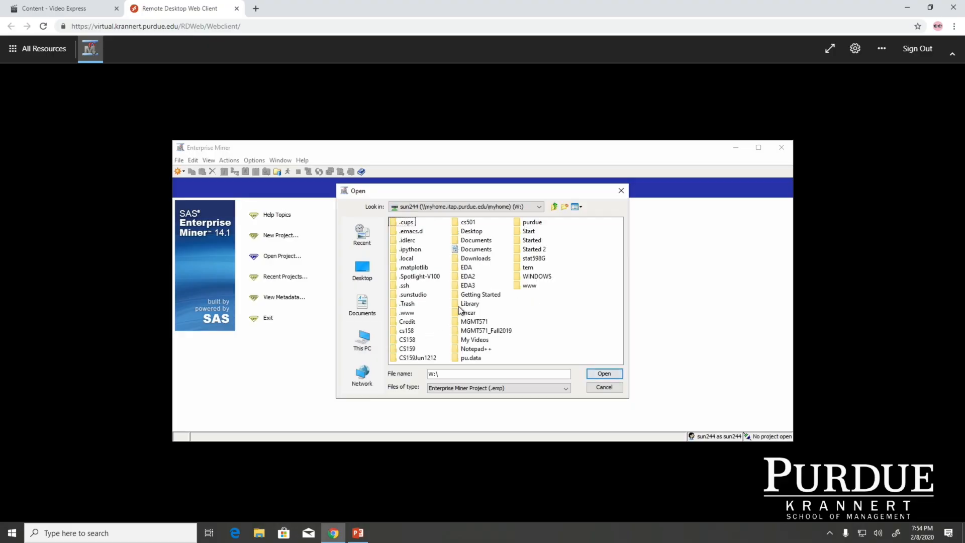
pyautogui.click(485, 322)
pyautogui.click(485, 322)
pyautogui.click(484, 340)
pyautogui.click(470, 323)
pyautogui.doubleClick(469, 323)
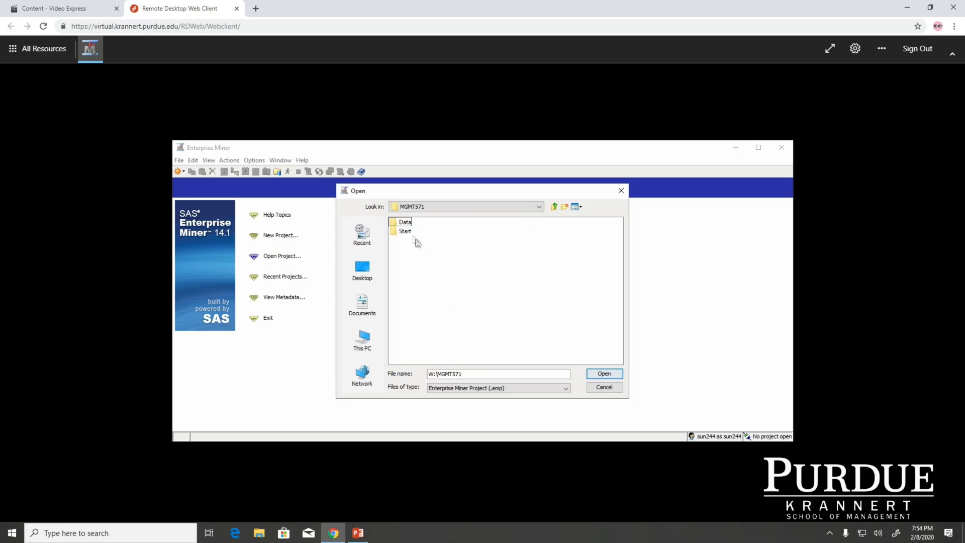
pyautogui.click(407, 231)
pyautogui.click(604, 374)
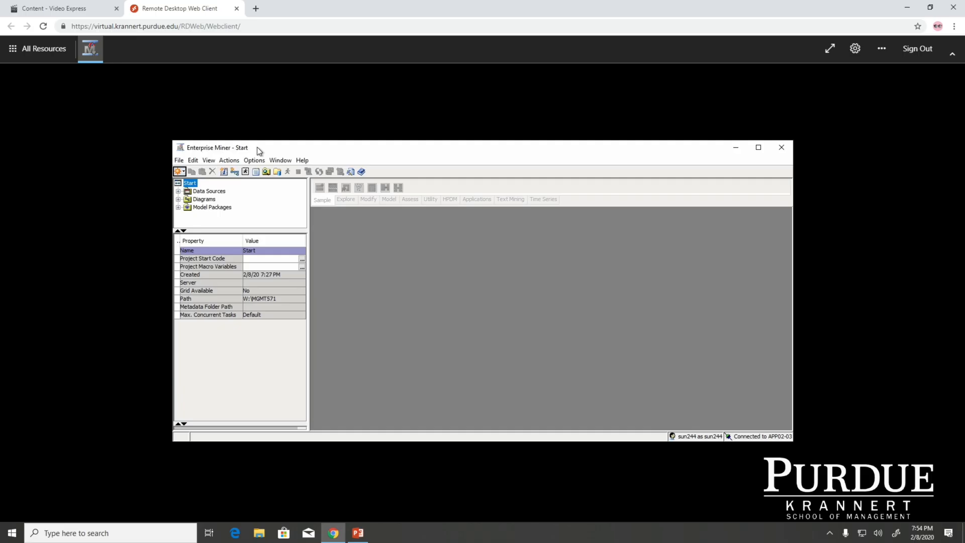
# Step: Start creating a new data source using SAS Table as the metadata source
pyautogui.click(181, 163)
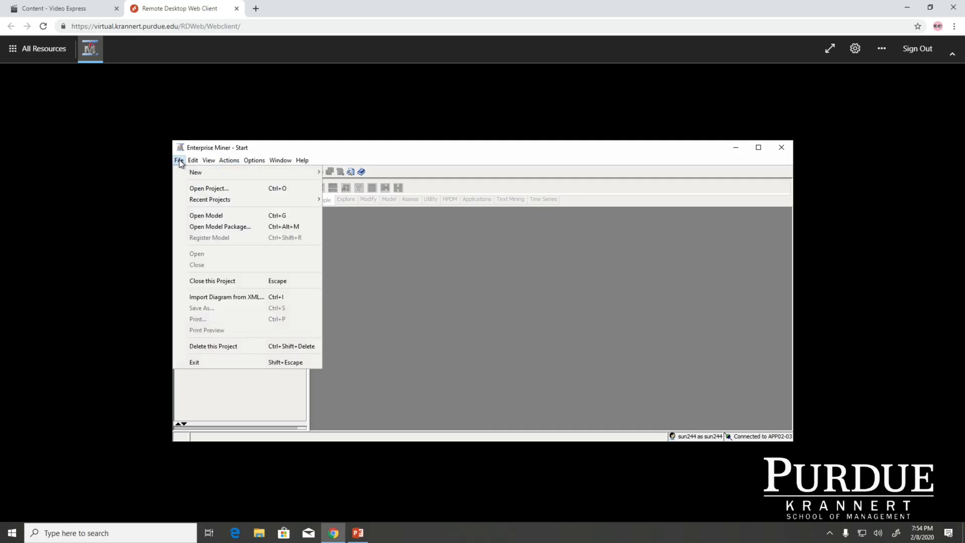
pyautogui.moveTo(201, 172)
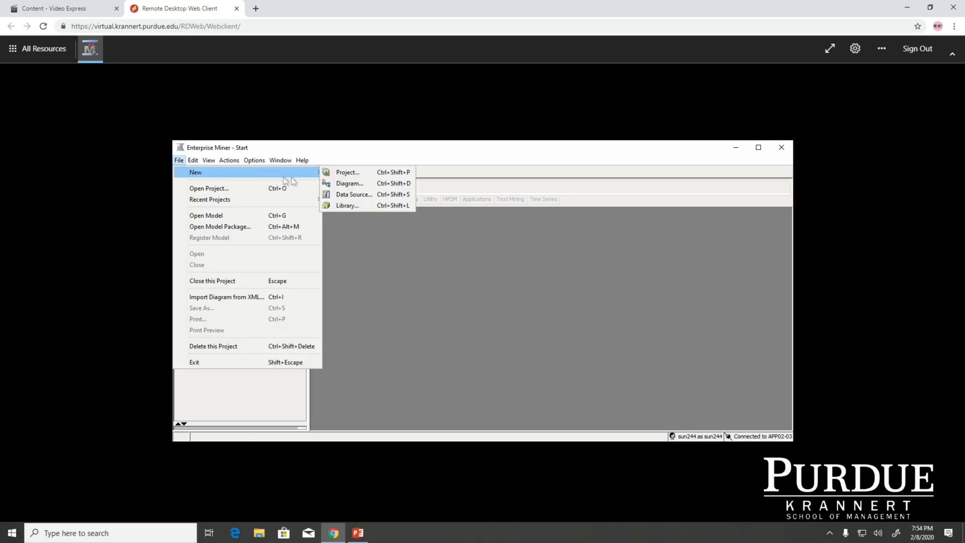
pyautogui.click(360, 194)
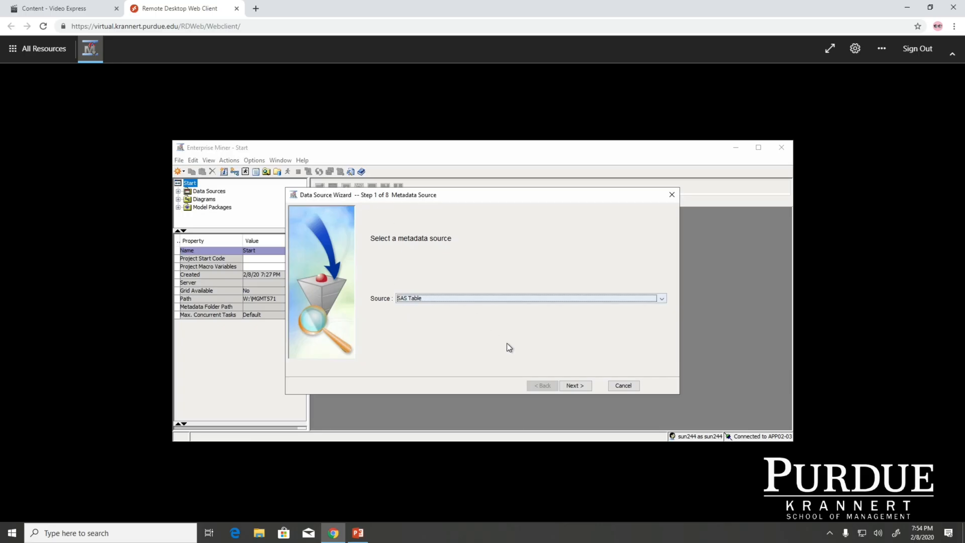
pyautogui.click(575, 386)
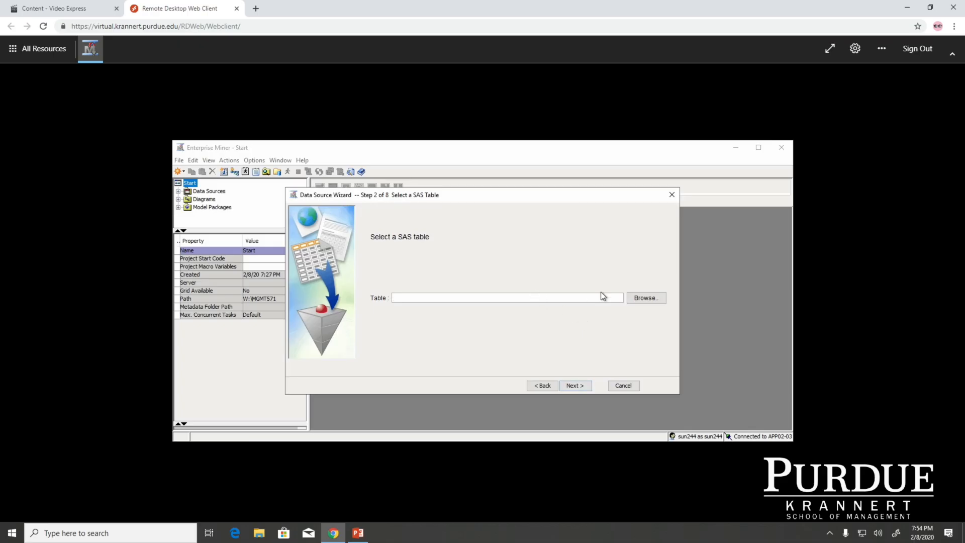
# Step: Browse the Hmeq library and select the HMEQ table as the data source's SAS table
pyautogui.click(643, 299)
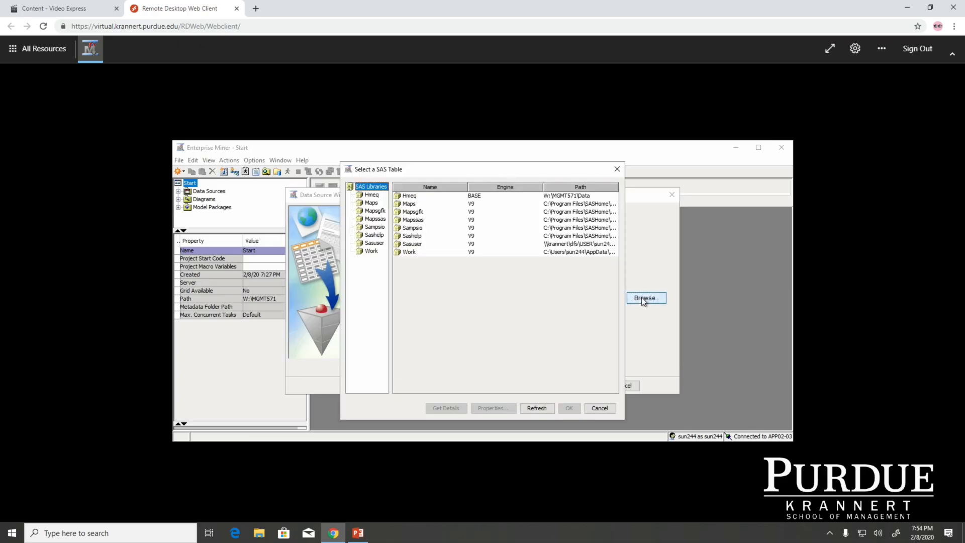
pyautogui.click(374, 195)
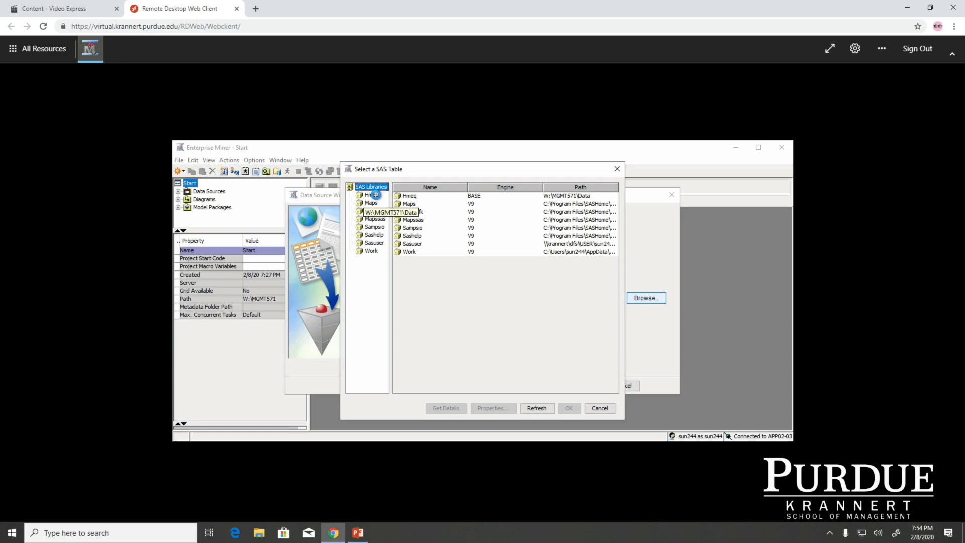
pyautogui.click(448, 195)
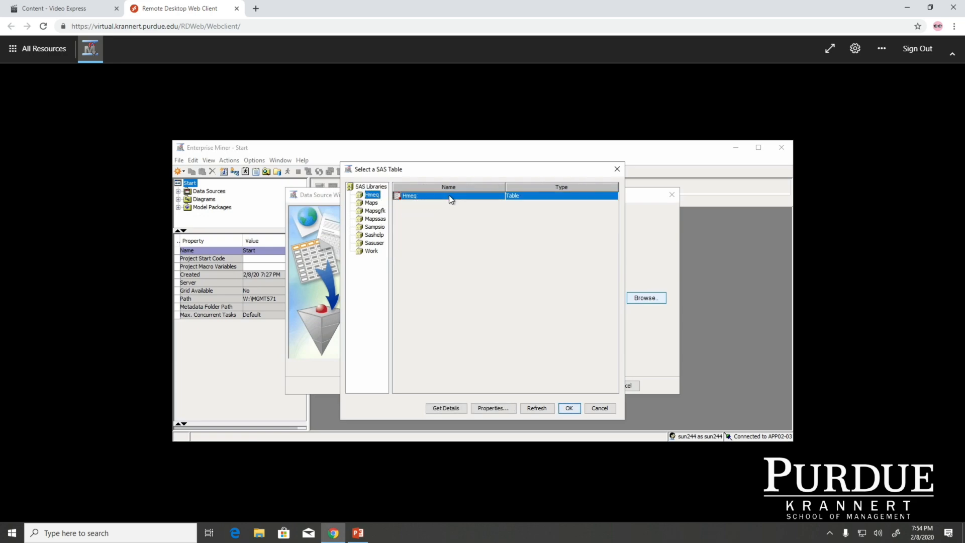
pyautogui.click(568, 407)
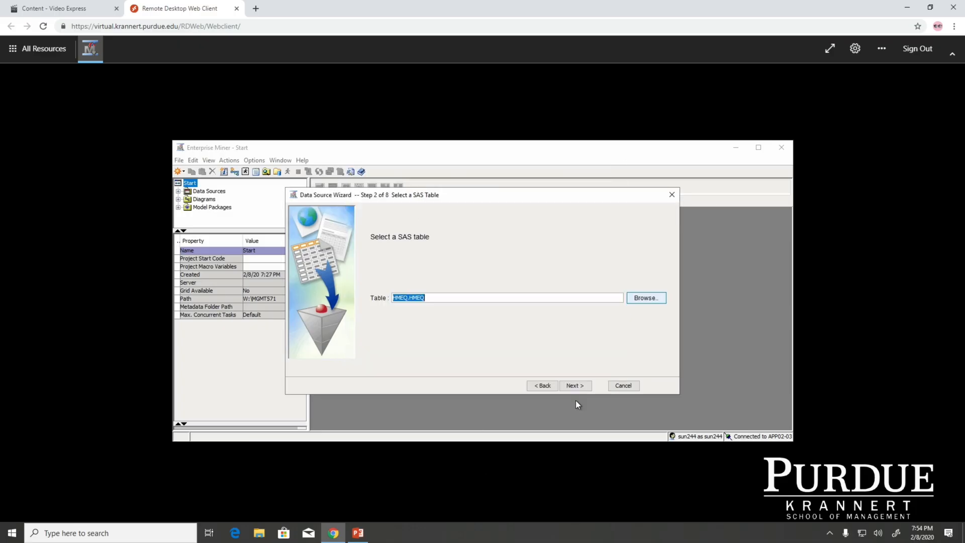
pyautogui.click(573, 386)
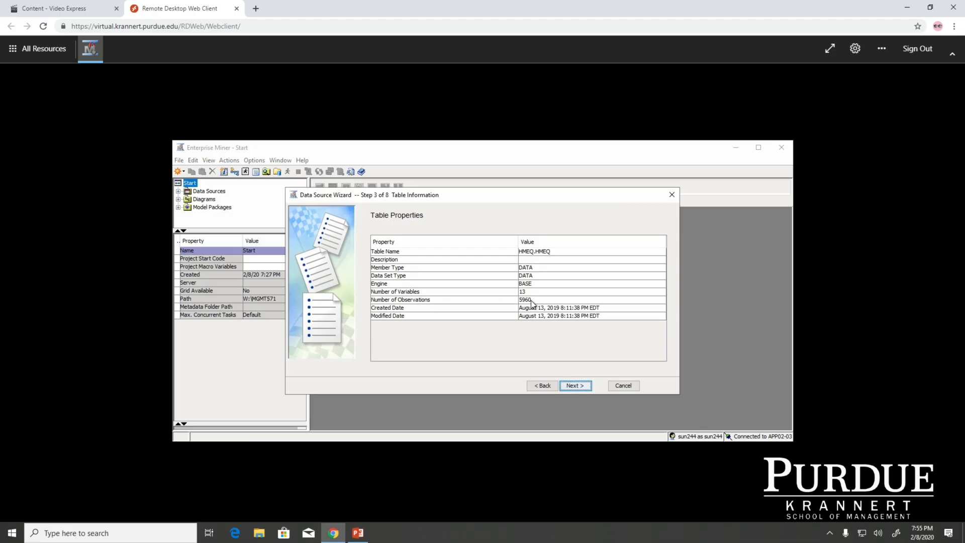
# Step: Continue past the table properties and choose the Advanced metadata advisor option
pyautogui.click(574, 387)
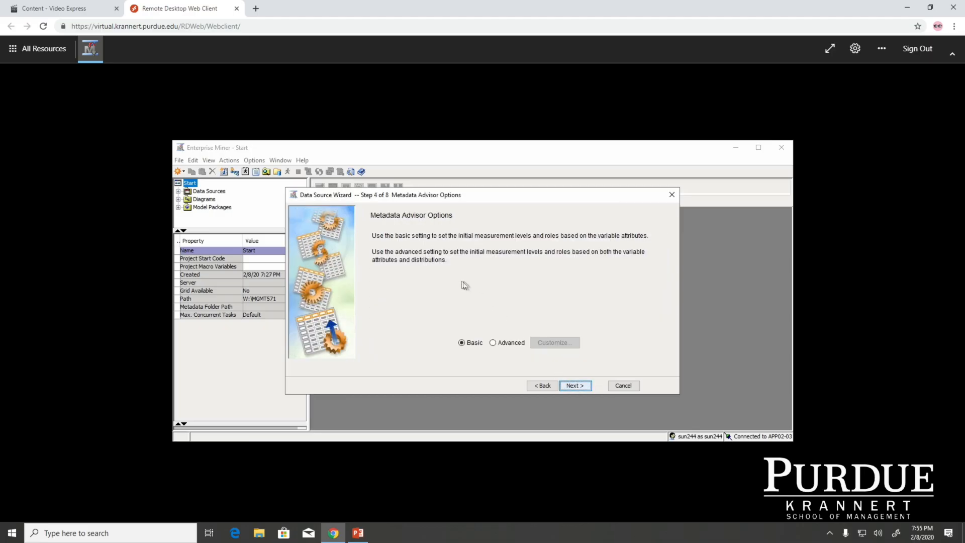
pyautogui.click(500, 344)
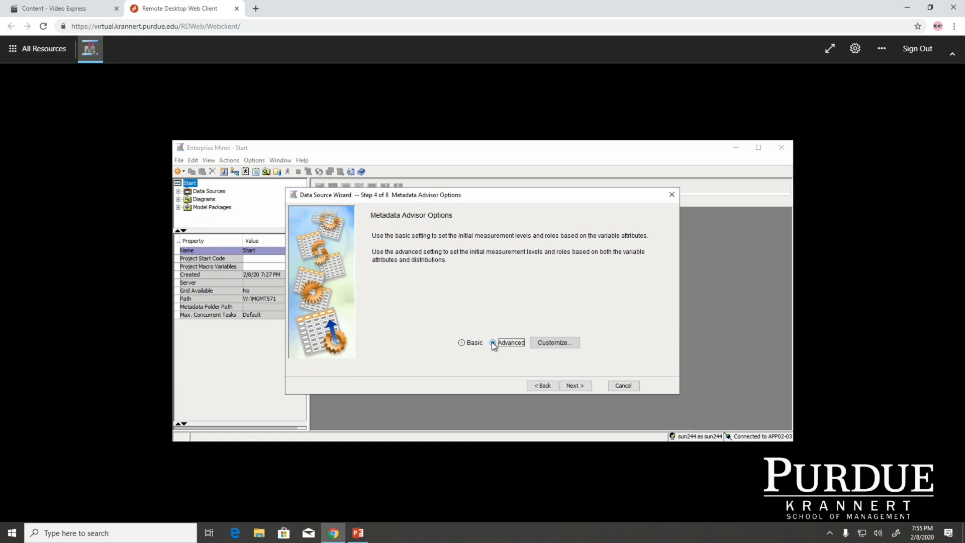
pyautogui.click(575, 385)
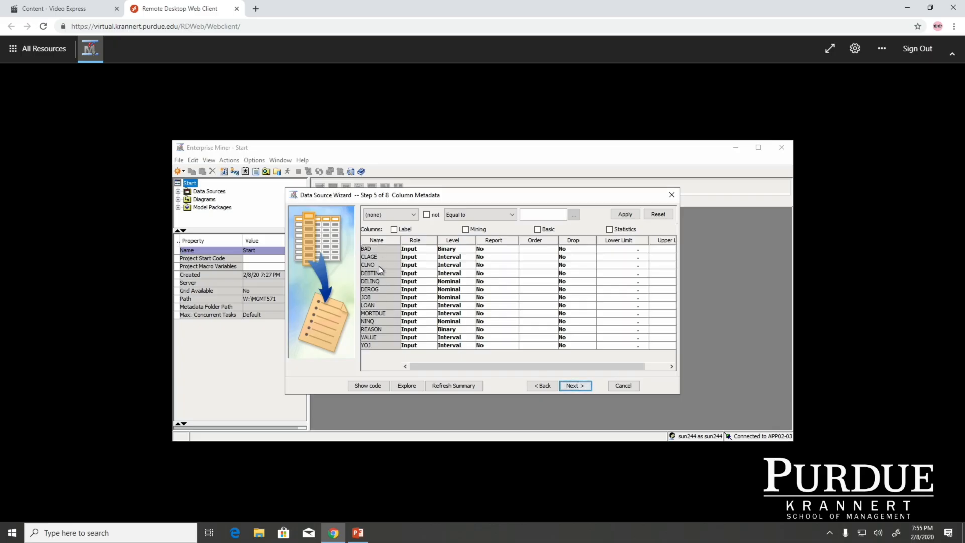
# Step: Set the role of the BAD variable to Target in the column metadata
pyautogui.click(370, 249)
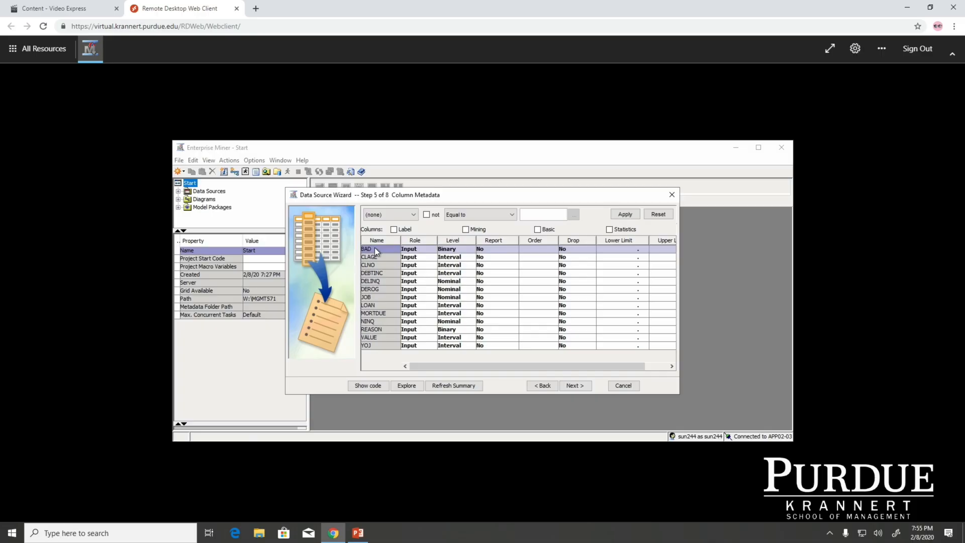
pyautogui.click(429, 250)
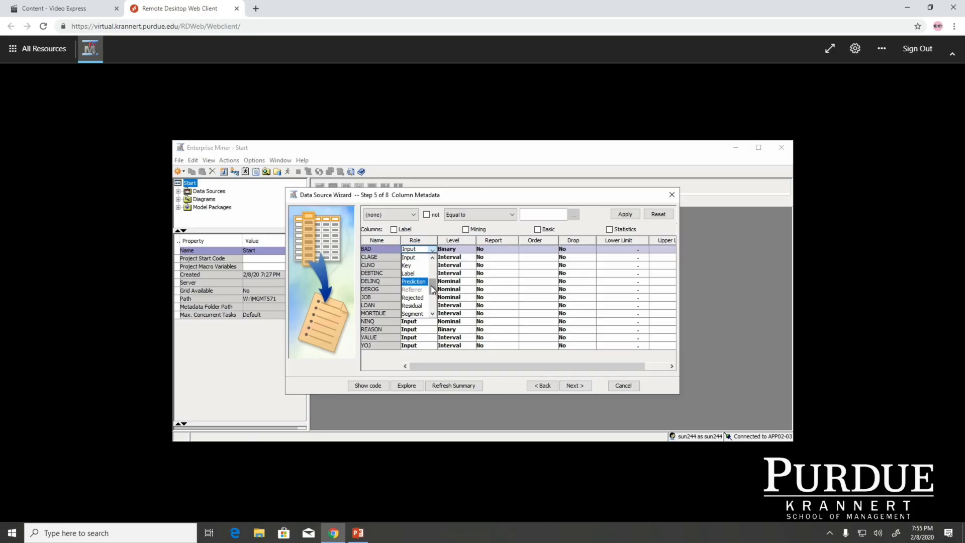
pyautogui.moveTo(431, 288); pyautogui.dragTo(432, 296)
pyautogui.click(418, 304)
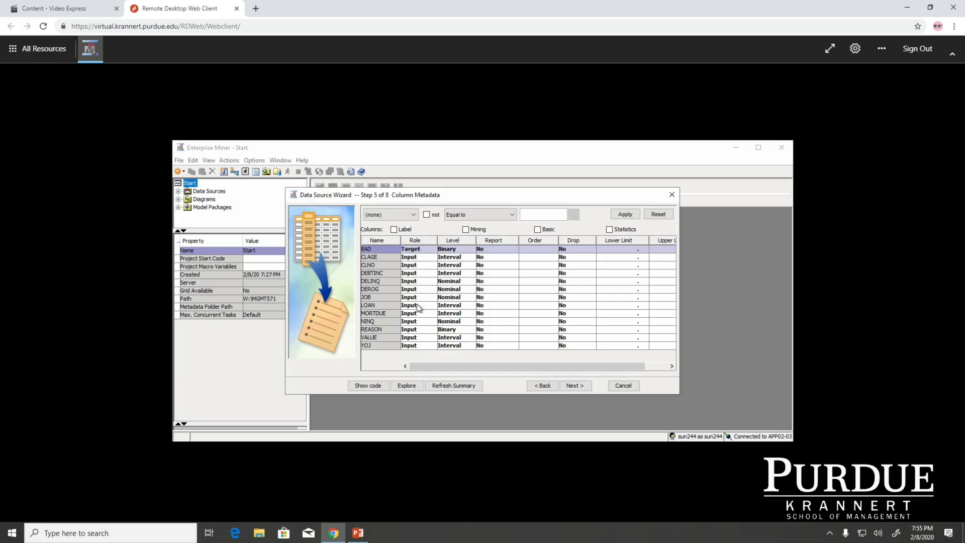
# Step: Browse through the list of available role options for the BAD variable
pyautogui.click(429, 249)
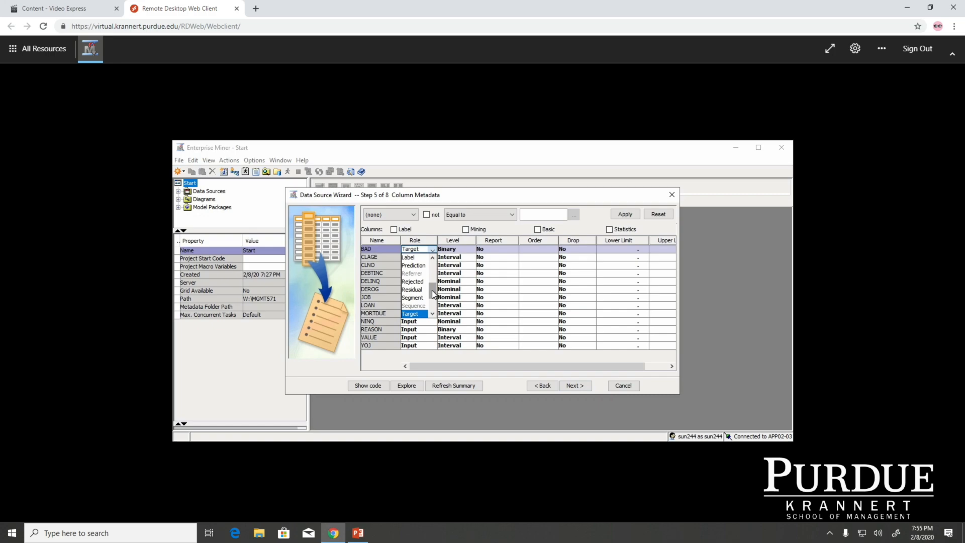
pyautogui.moveTo(433, 294)
pyautogui.mouseDown()
pyautogui.moveTo(435, 266)
pyautogui.moveTo(435, 275)
pyautogui.mouseUp()
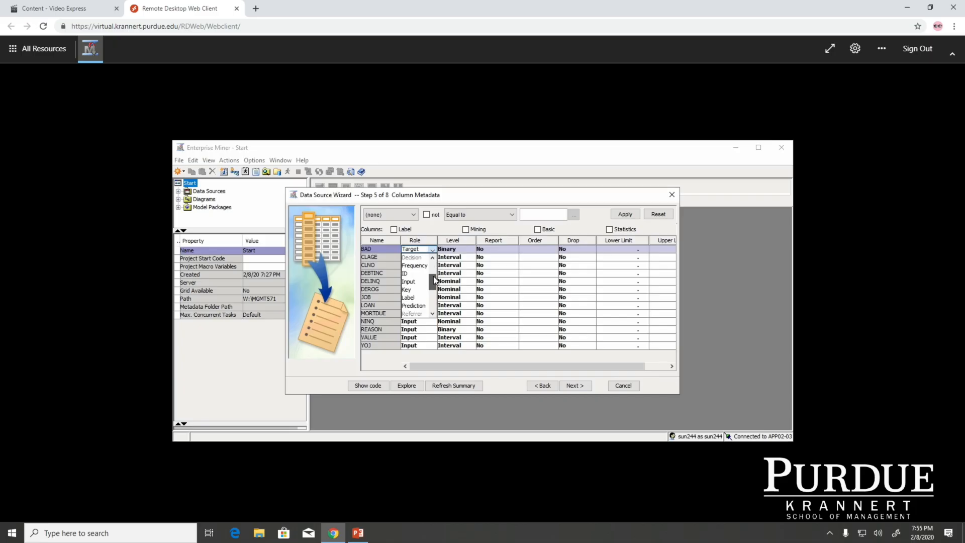
pyautogui.moveTo(433, 271); pyautogui.dragTo(394, 280)
pyautogui.moveTo(435, 284); pyautogui.dragTo(435, 294)
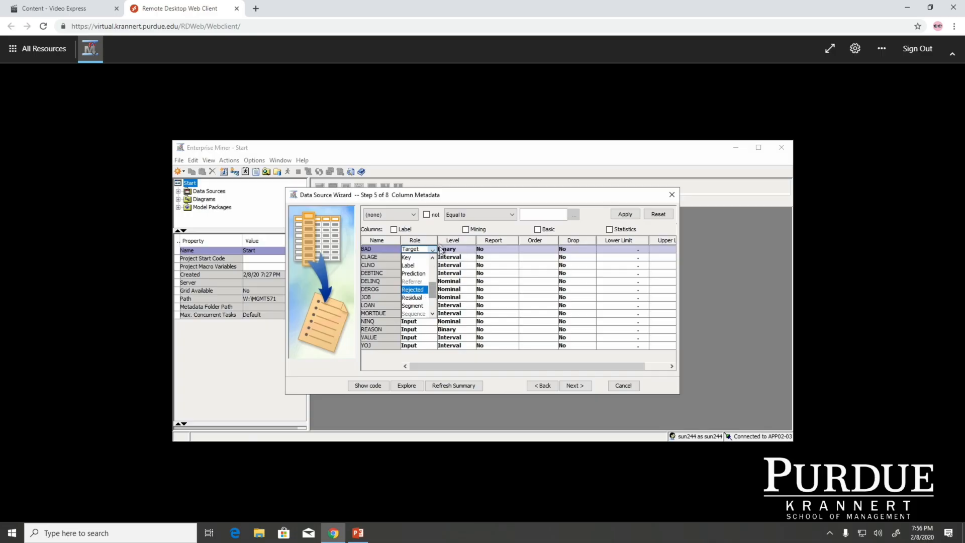
# Step: Show and then hide the Label column in the column metadata table
pyautogui.click(435, 225)
pyautogui.click(433, 225)
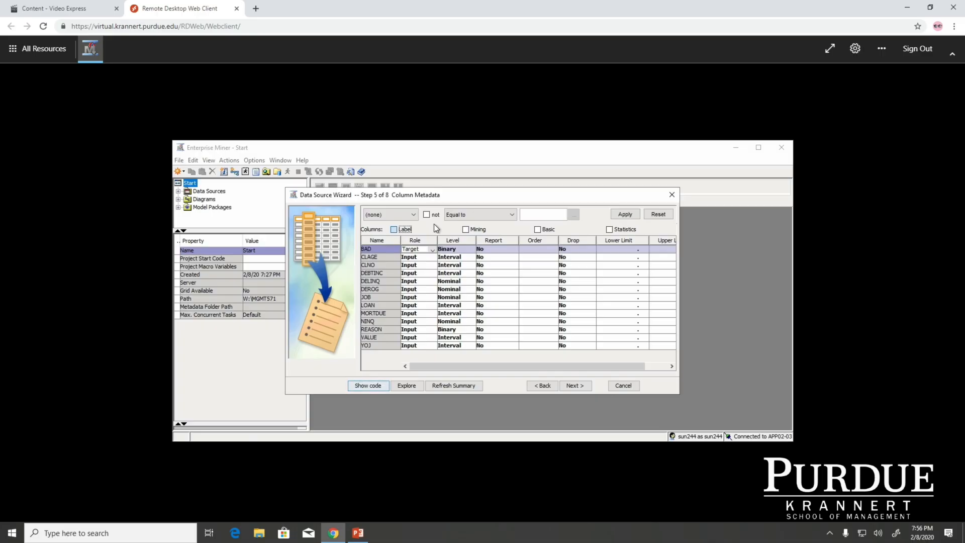
pyautogui.click(394, 230)
# Step: Accept the default decision, sample and attribute settings and finish creating the HMEQ data source
pyautogui.click(573, 385)
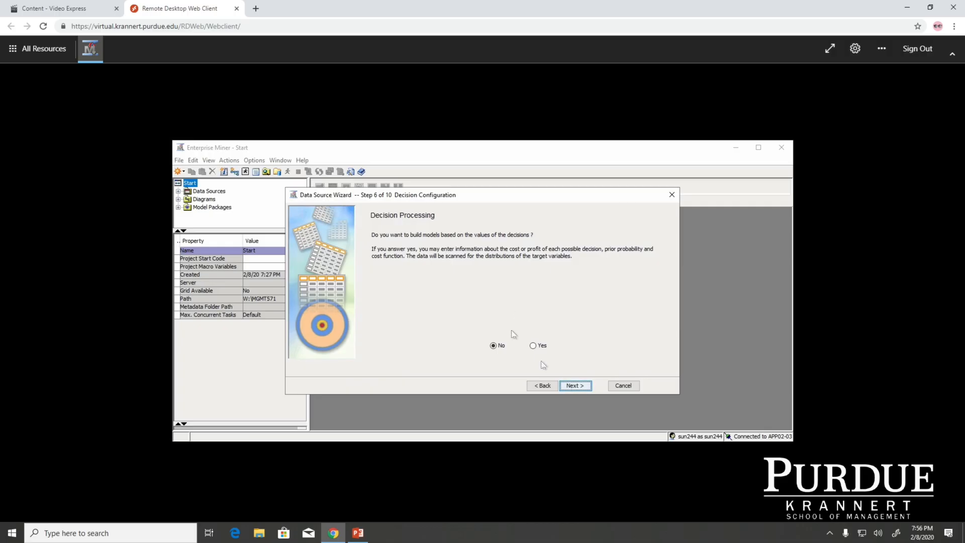
pyautogui.click(575, 386)
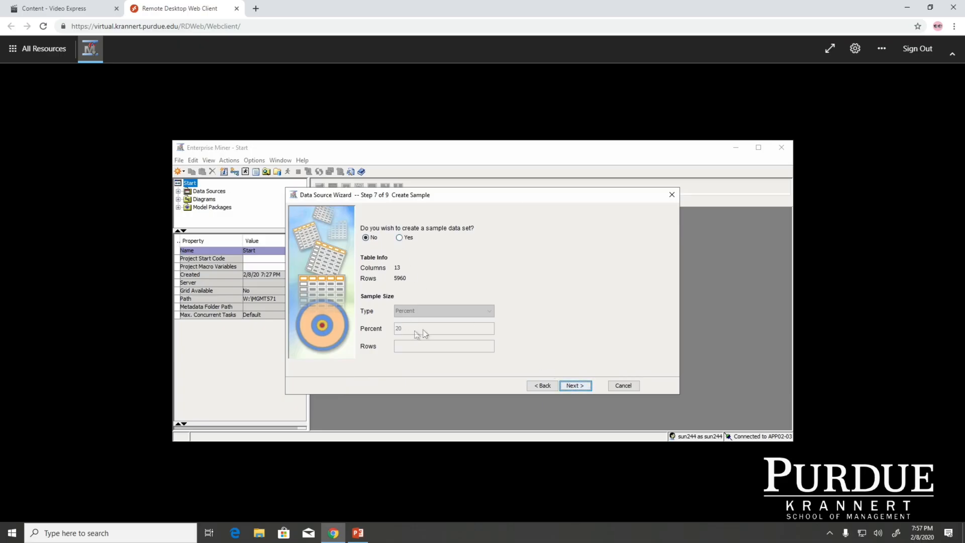
pyautogui.click(581, 387)
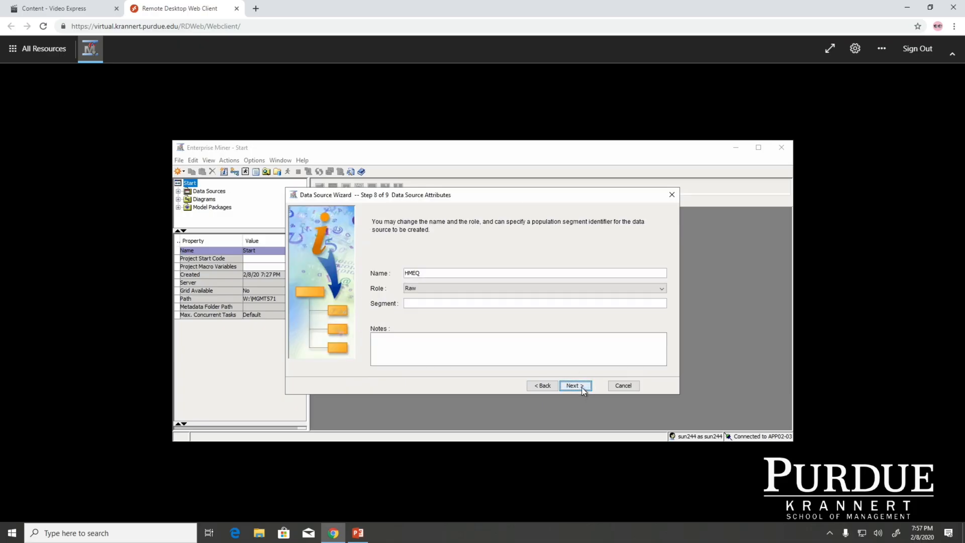
pyautogui.click(582, 388)
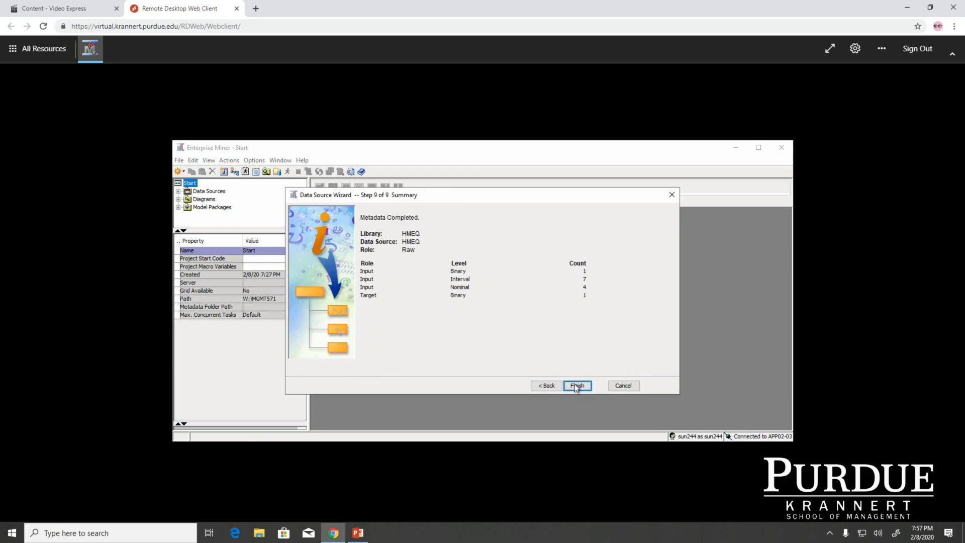
pyautogui.click(576, 387)
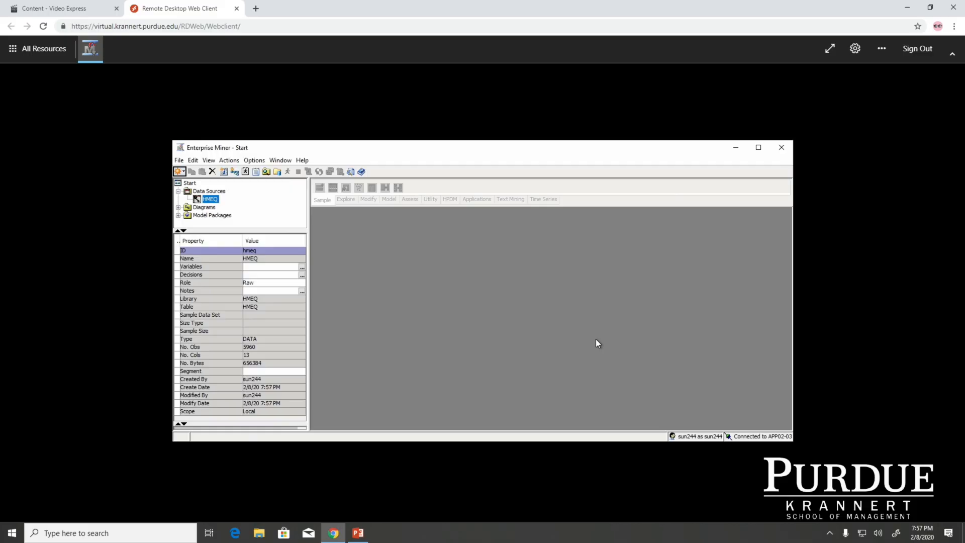
# Step: Switch to PowerPoint and advance the slides to the Create a Process Flow Diagram slide
pyautogui.click(358, 532)
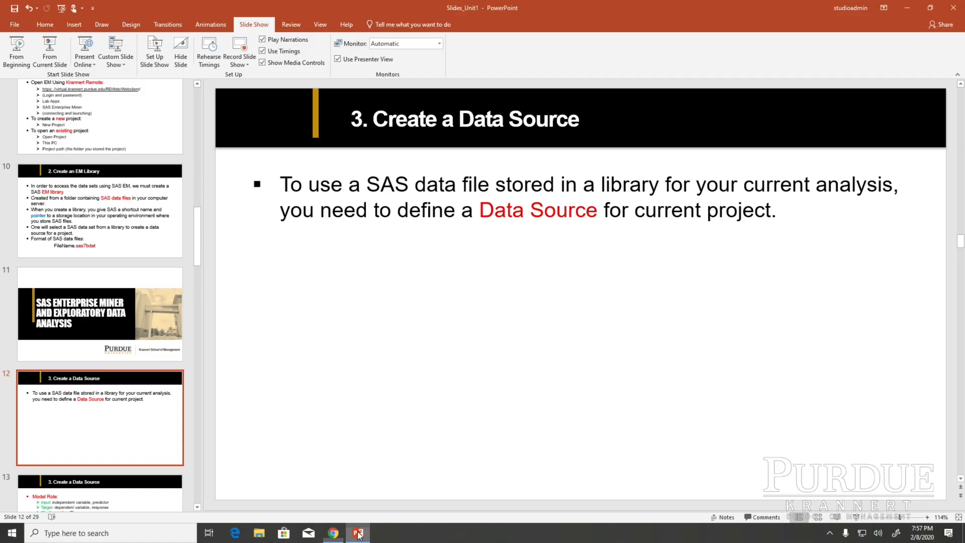
pyautogui.press('Down')
pyautogui.click(53, 401)
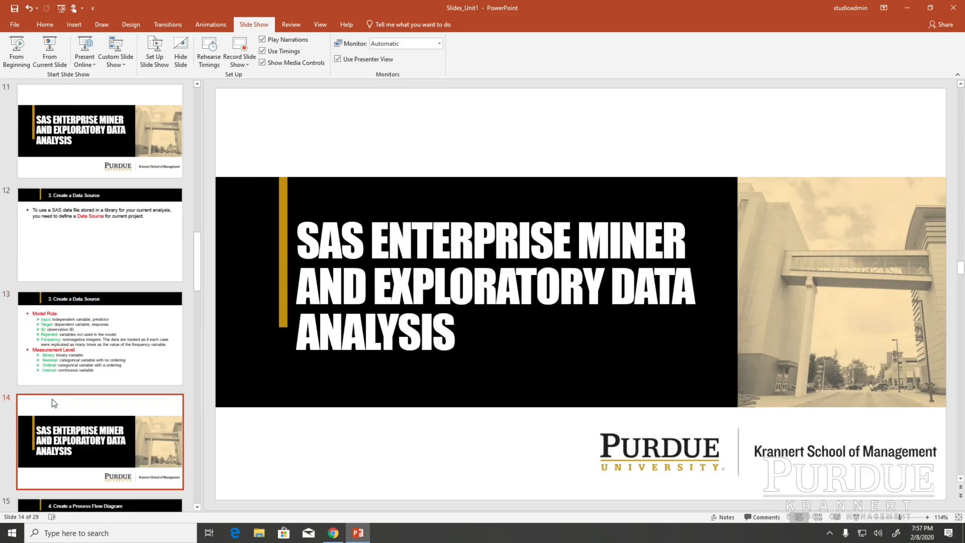
pyautogui.press('Down')
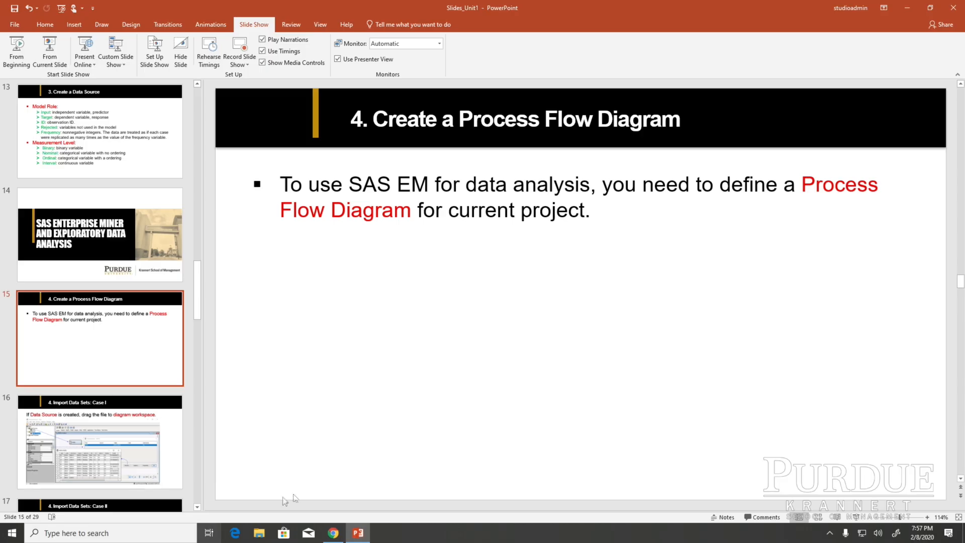
# Step: Return to Enterprise Miner and create a new process flow diagram named HMEQ analysis
pyautogui.click(333, 532)
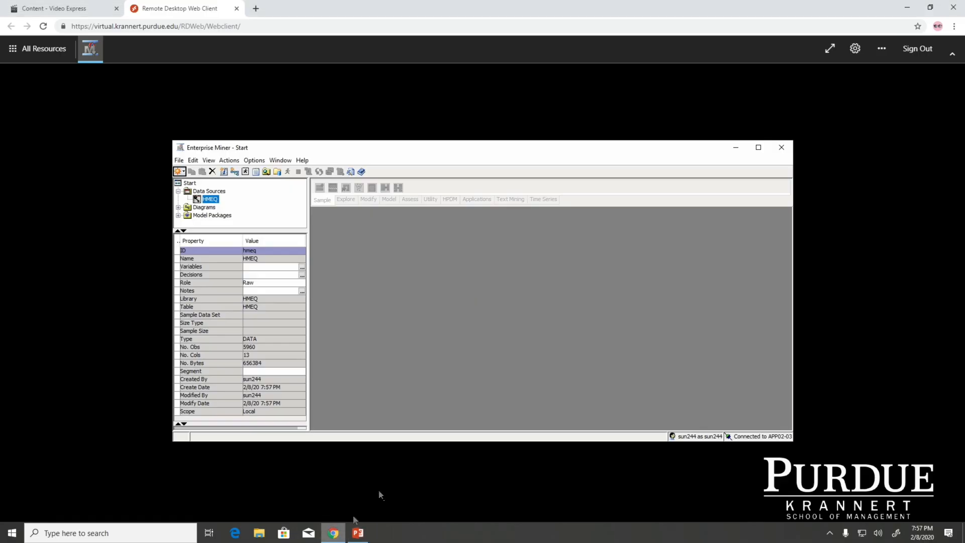
pyautogui.click(179, 161)
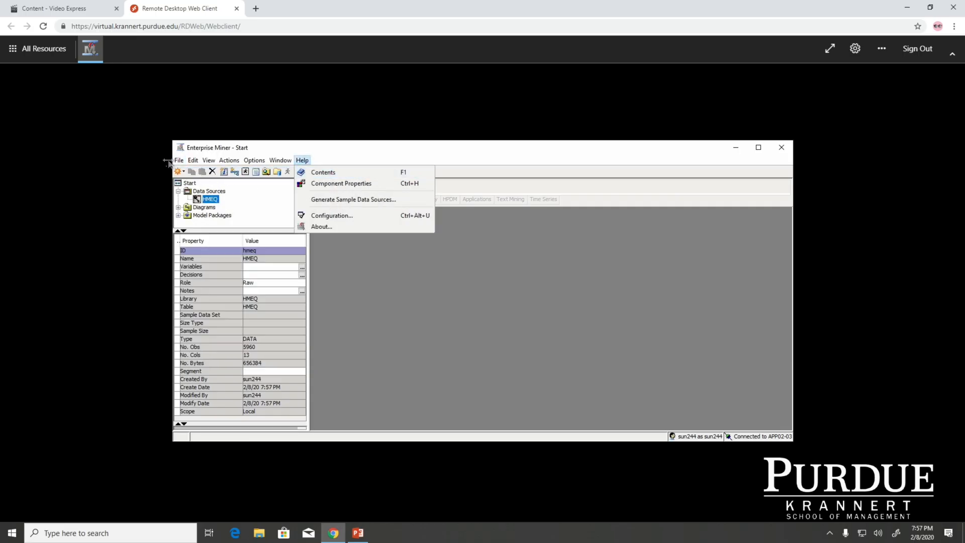
pyautogui.moveTo(177, 161)
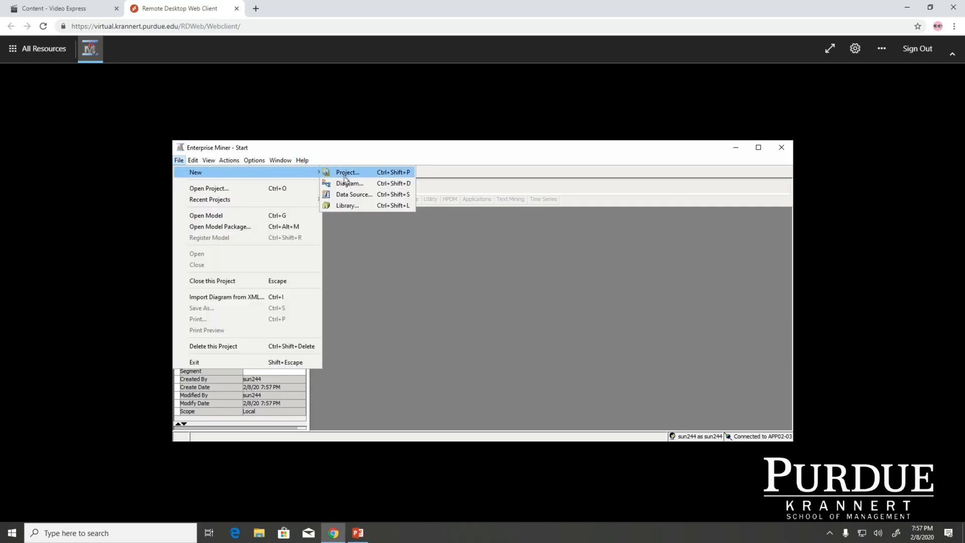
pyautogui.click(346, 182)
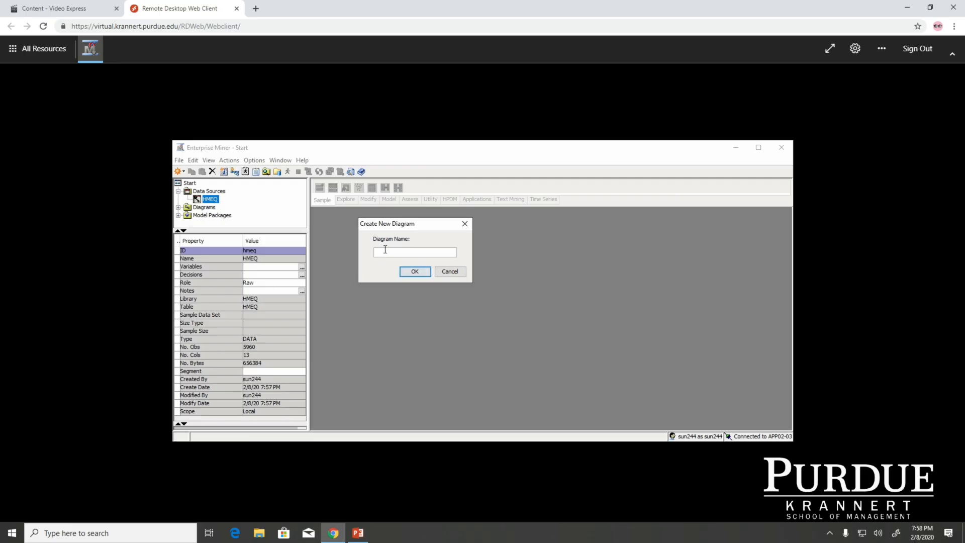
pyautogui.write('HMEQ analysis')
pyautogui.click(414, 275)
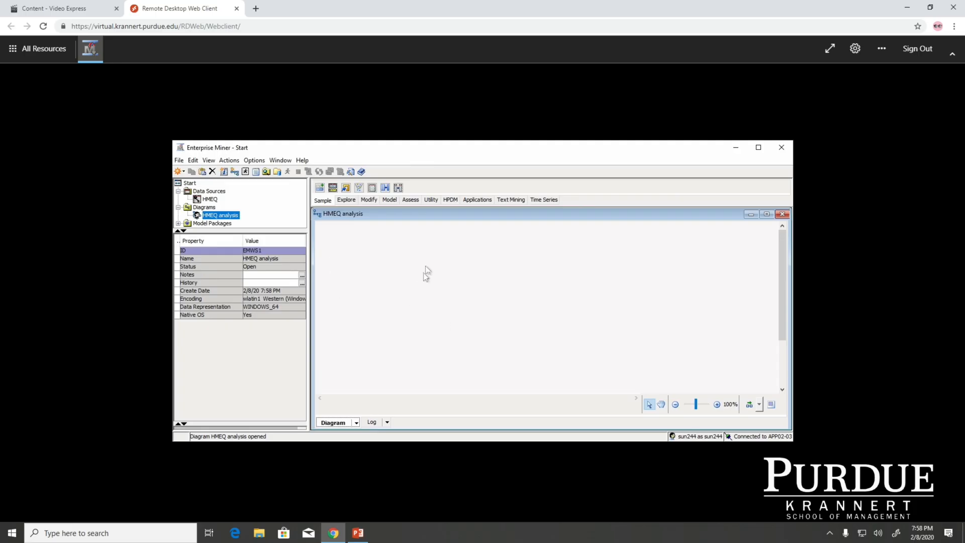
# Step: Switch to PowerPoint to view the Import Data Sets: Case I slide, then return to Enterprise Miner
pyautogui.click(384, 267)
pyautogui.click(357, 533)
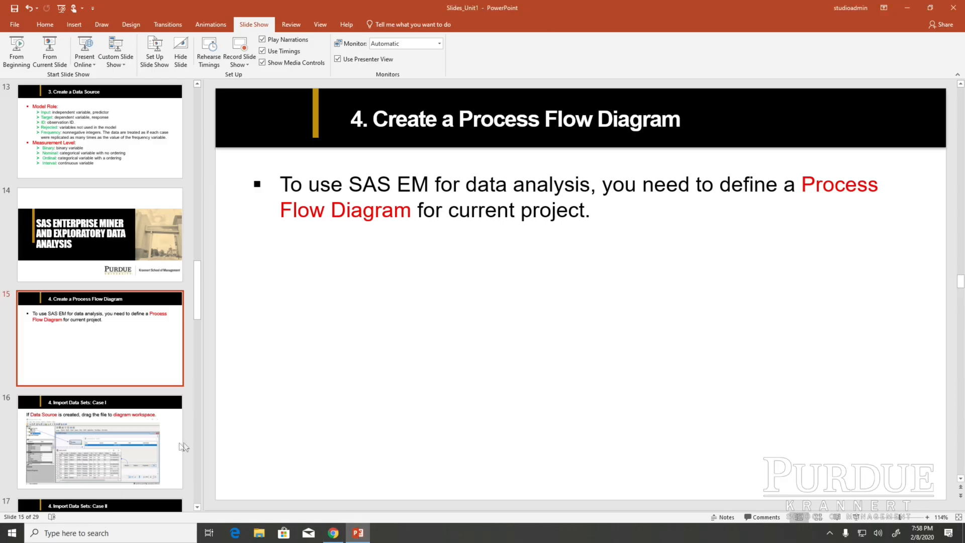
pyautogui.click(130, 443)
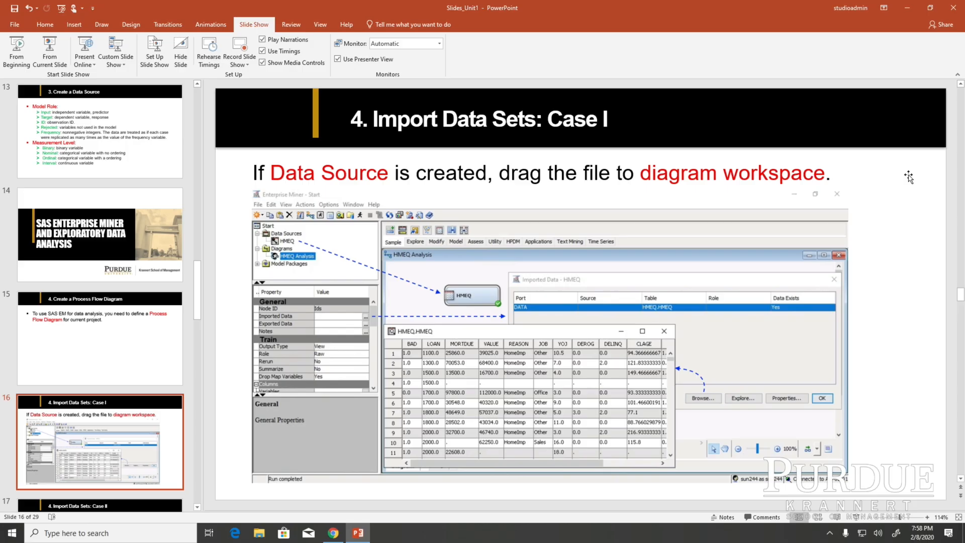
pyautogui.click(369, 533)
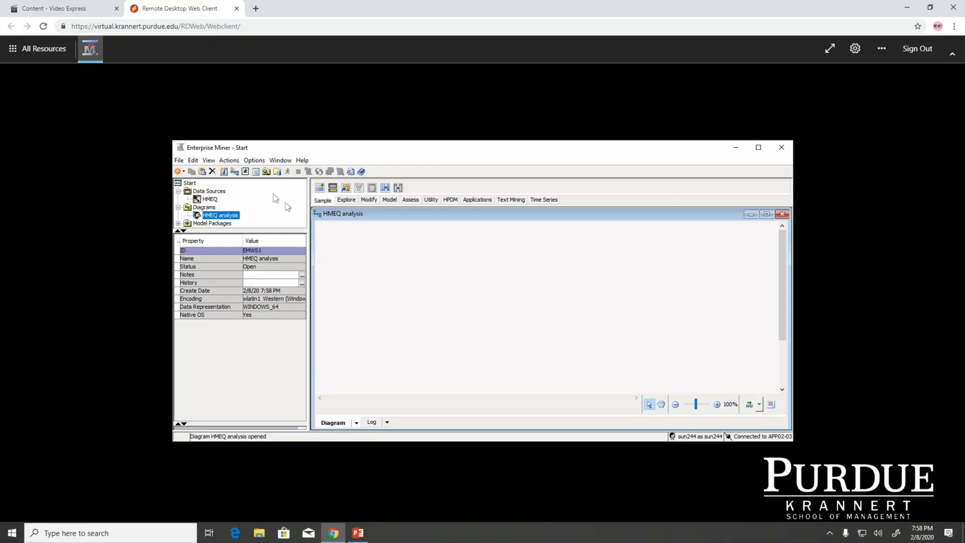
# Step: Drag the HMEQ data source into the HMEQ analysis diagram workspace
pyautogui.click(210, 199)
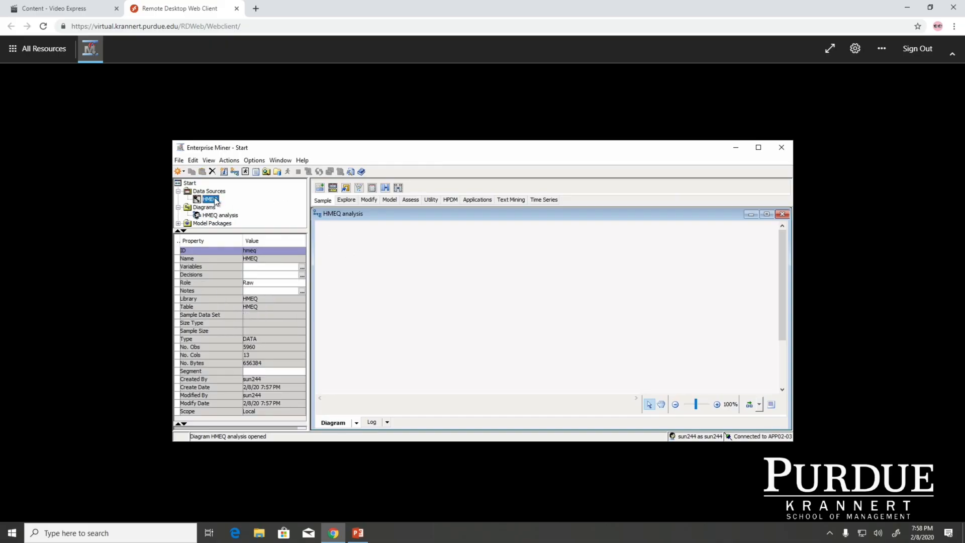
pyautogui.moveTo(215, 201); pyautogui.dragTo(371, 255)
pyautogui.click(455, 288)
pyautogui.click(398, 263)
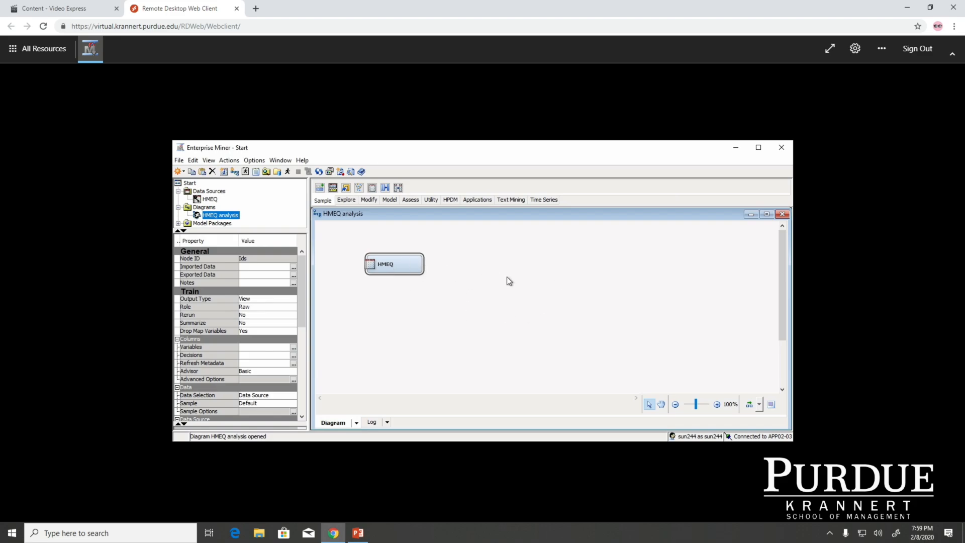
# Step: Switch to PowerPoint to view the Import Data Sets: Case II slide, then return to Enterprise Miner
pyautogui.click(357, 534)
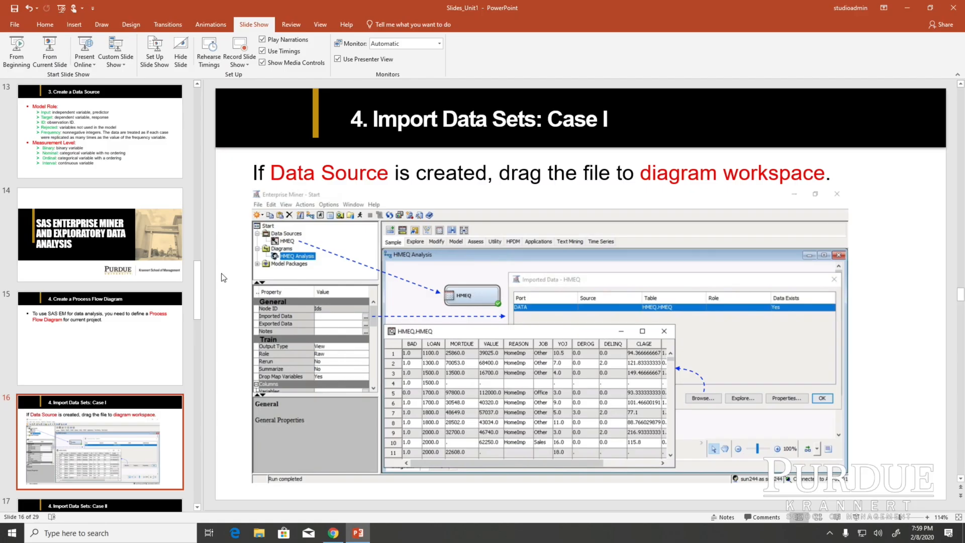
pyautogui.scroll(-1, 224, 278)
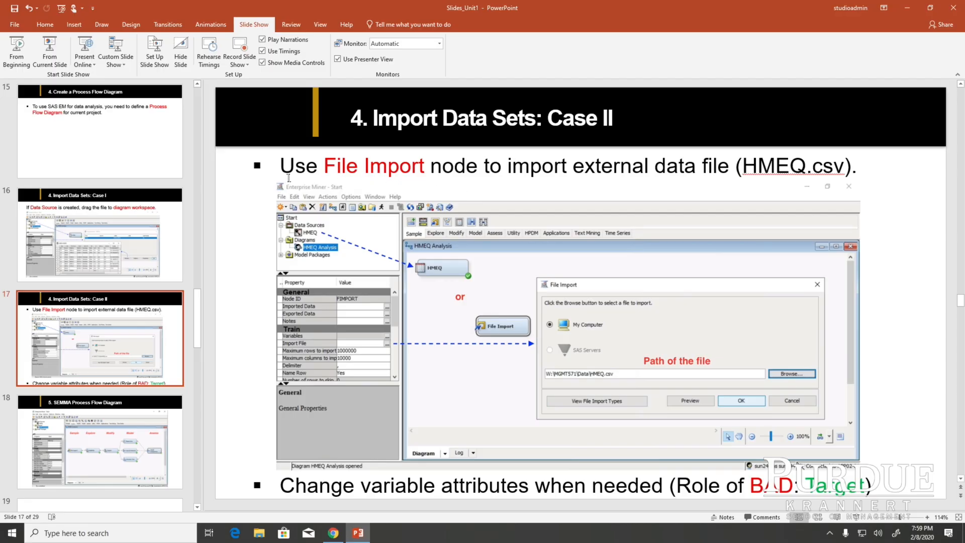
pyautogui.click(356, 534)
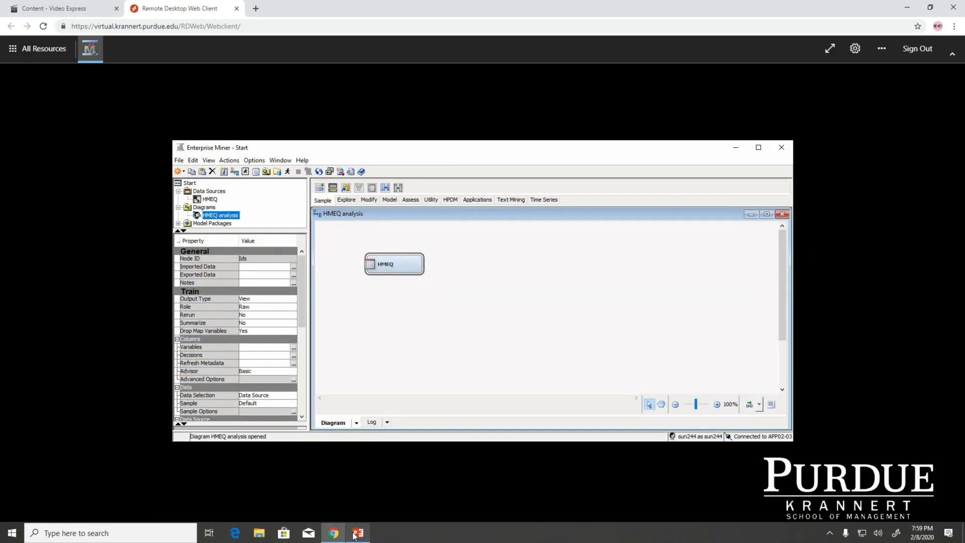
# Step: Add a File Import node to the diagram and place it below the HMEQ node
pyautogui.click(504, 347)
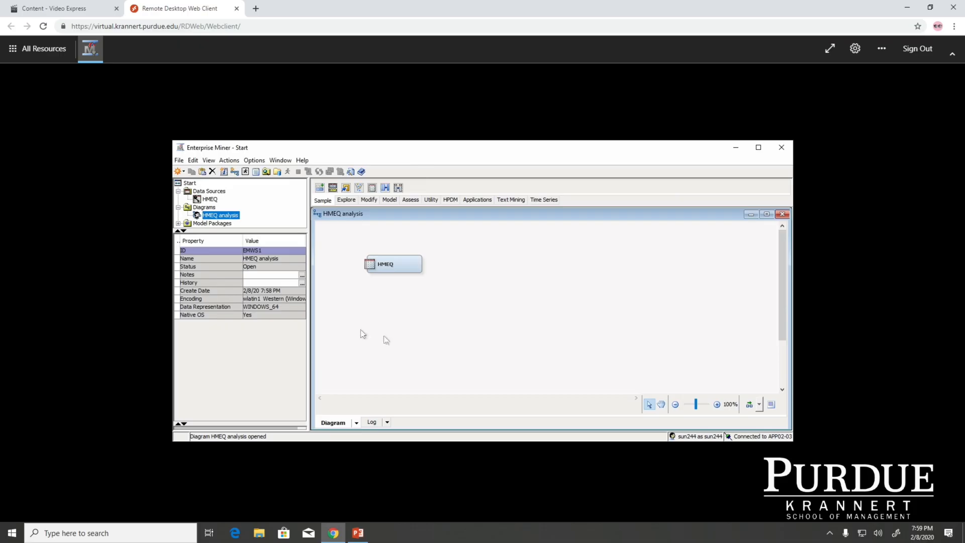
pyautogui.rightClick(393, 305)
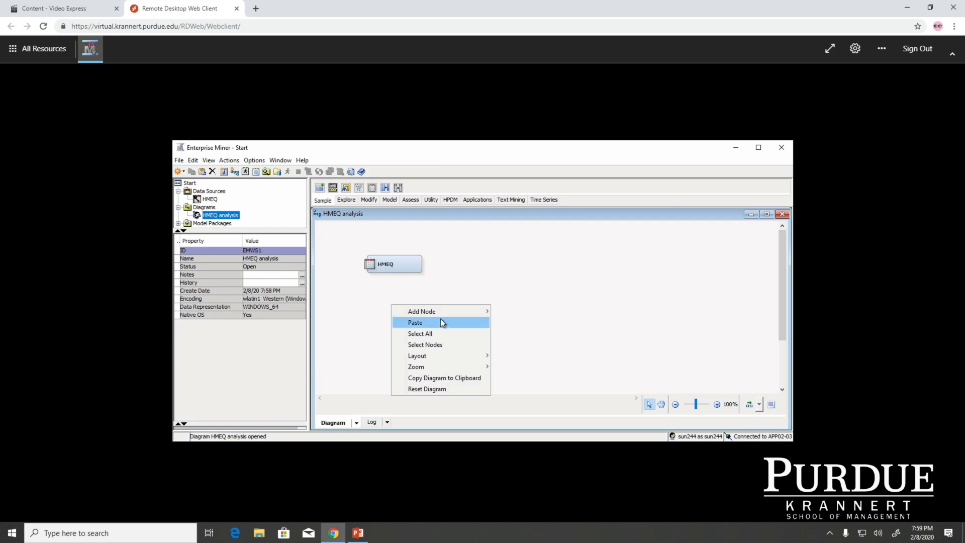
pyautogui.moveTo(445, 312)
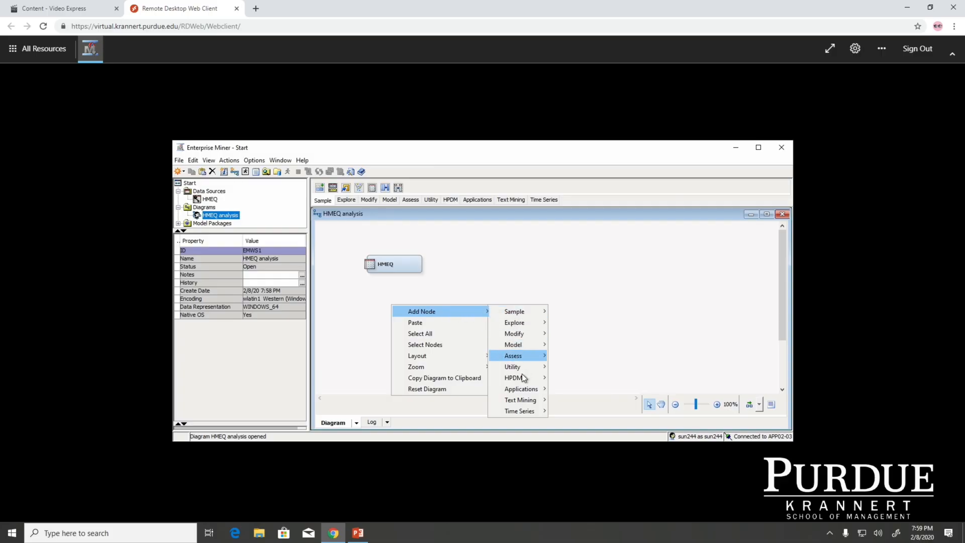
pyautogui.moveTo(518, 312)
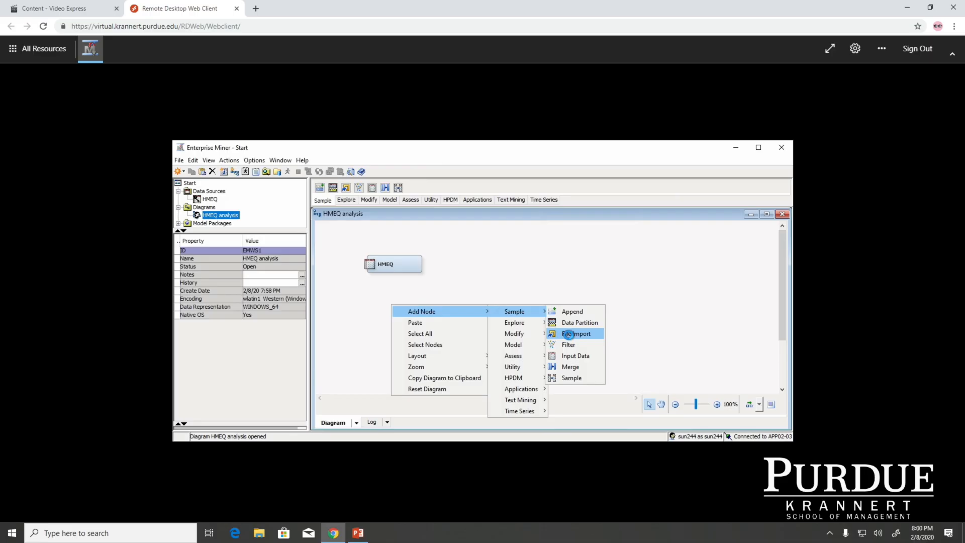
pyautogui.click(569, 334)
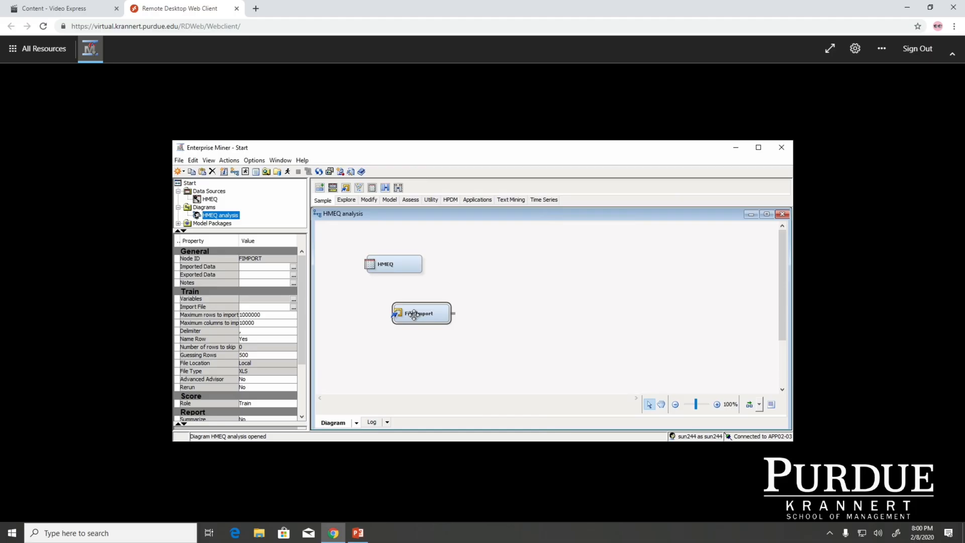
pyautogui.moveTo(414, 314); pyautogui.dragTo(382, 317)
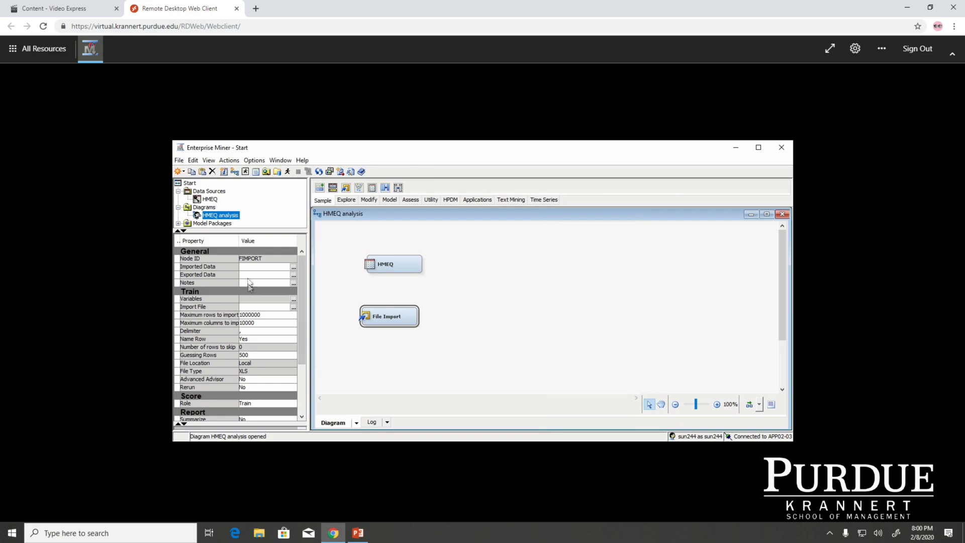
# Step: Set the File Import node's import file to the HMEQ.csv file in the MGMT571 Data folder
pyautogui.click(294, 308)
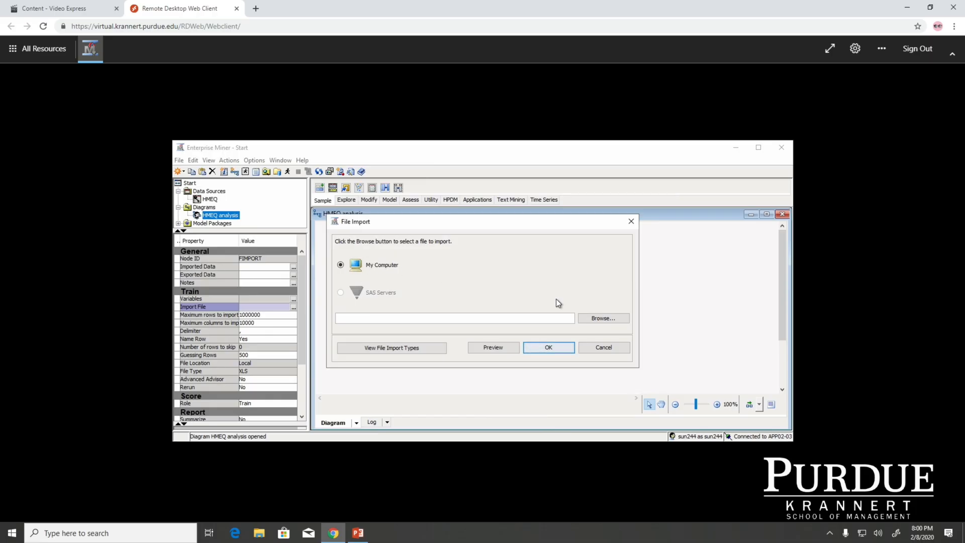
pyautogui.click(604, 318)
pyautogui.click(80, 271)
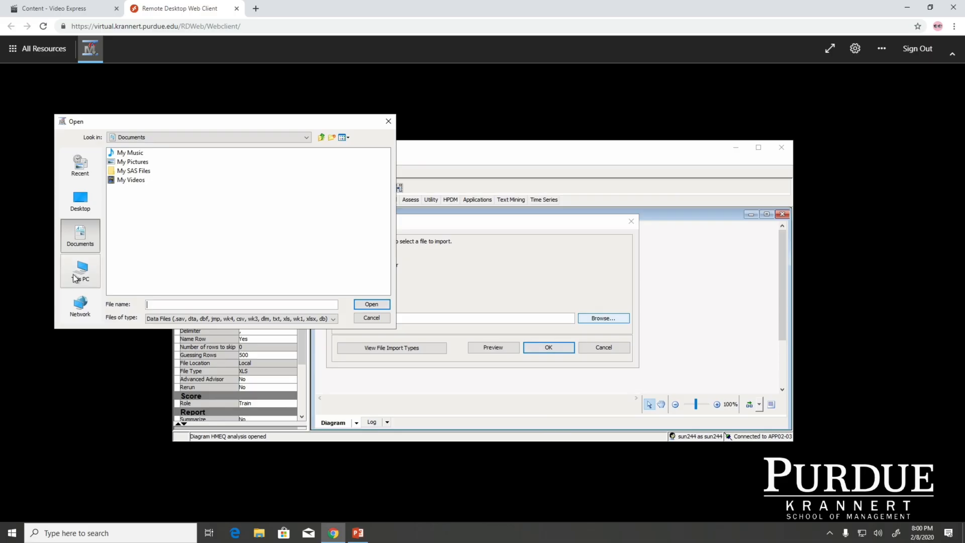
pyautogui.click(148, 236)
pyautogui.doubleClick(146, 235)
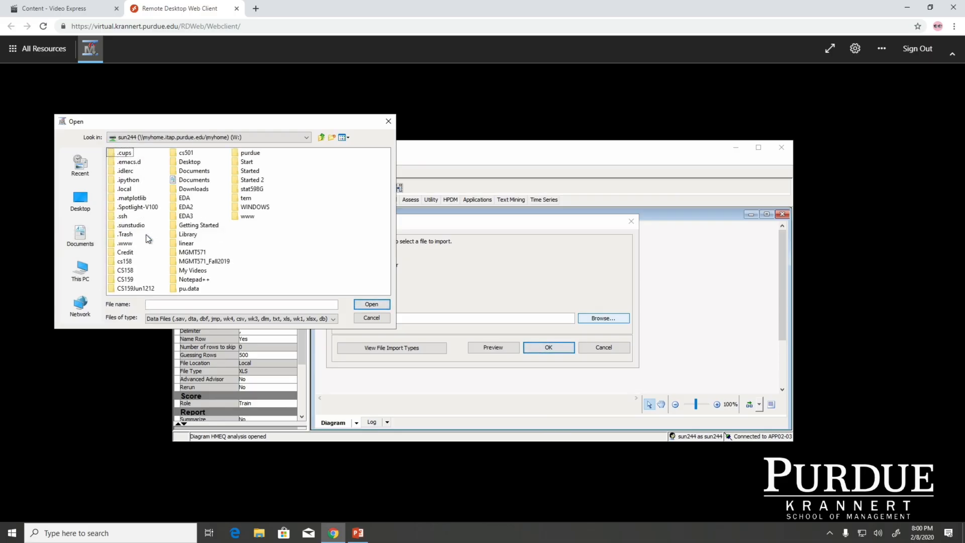
pyautogui.doubleClick(199, 252)
pyautogui.doubleClick(123, 153)
pyautogui.click(126, 152)
pyautogui.click(371, 304)
pyautogui.click(561, 351)
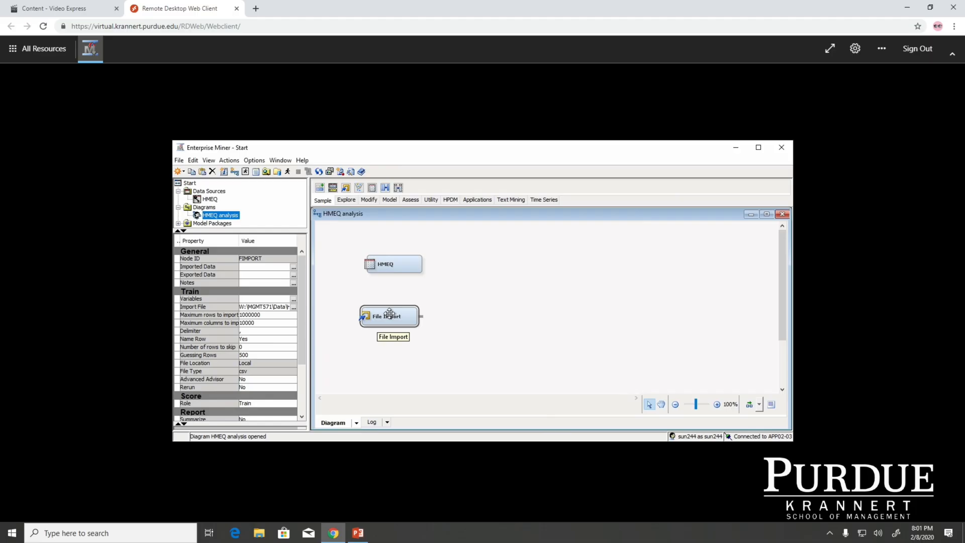
# Step: Run the File Import node's path
pyautogui.rightClick(389, 313)
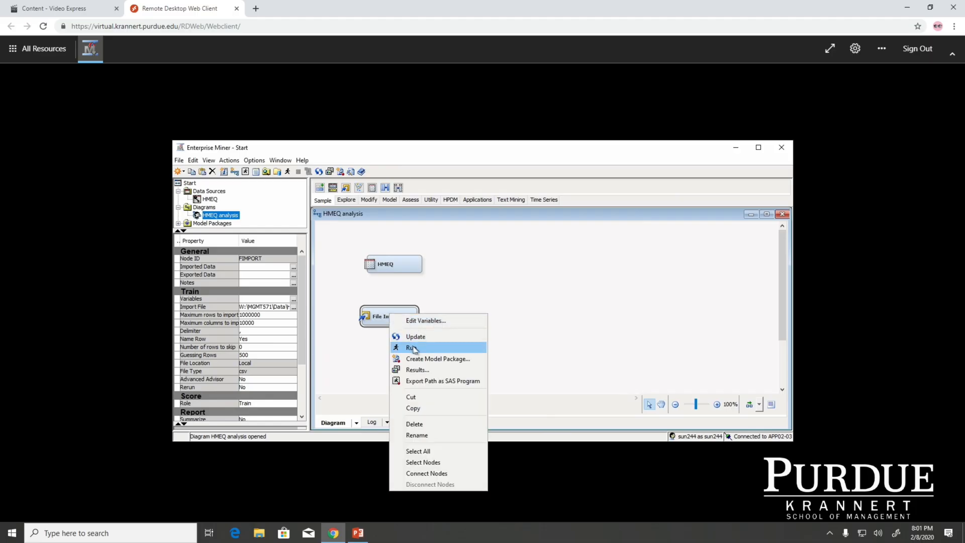
pyautogui.click(414, 348)
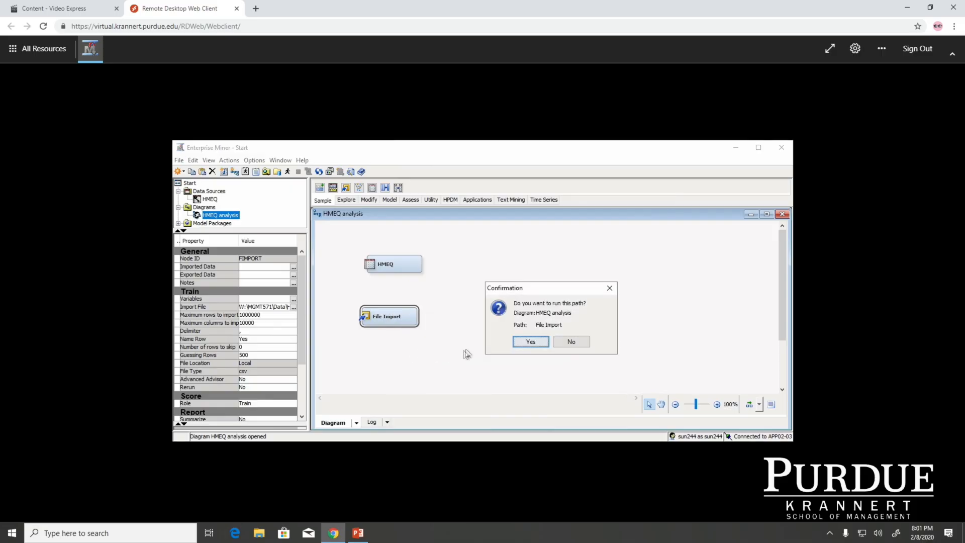
pyautogui.click(529, 342)
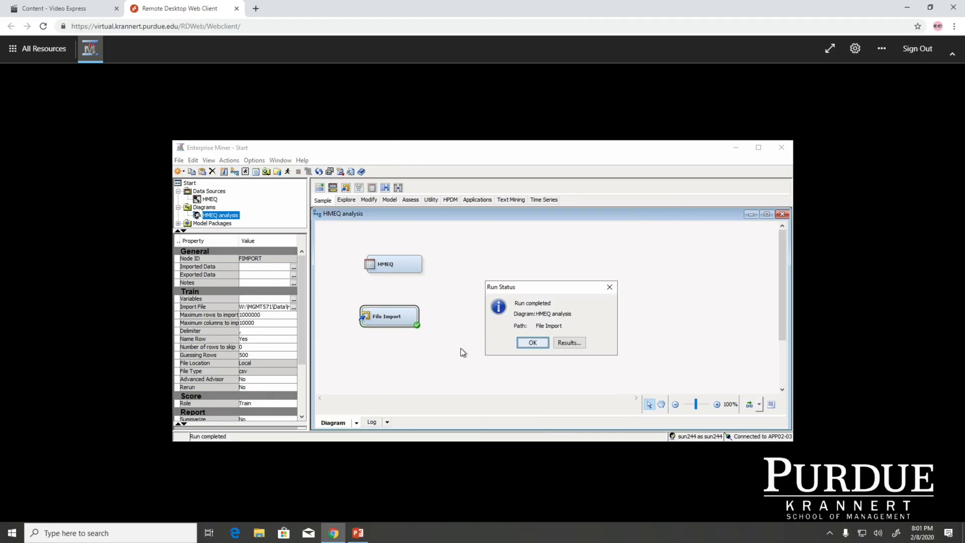
pyautogui.click(532, 343)
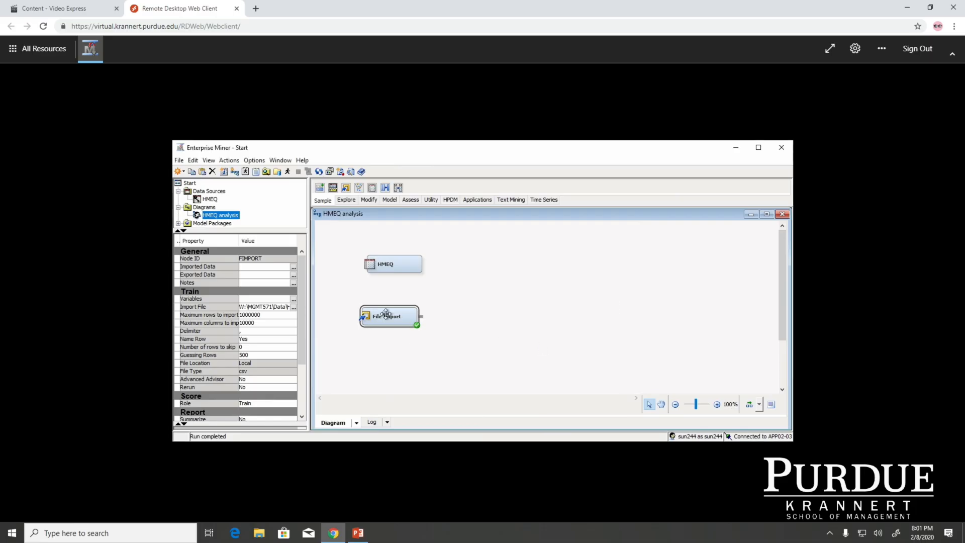
# Step: Open the File Import node's variables and set the BAD variable's role to Target
pyautogui.click(294, 300)
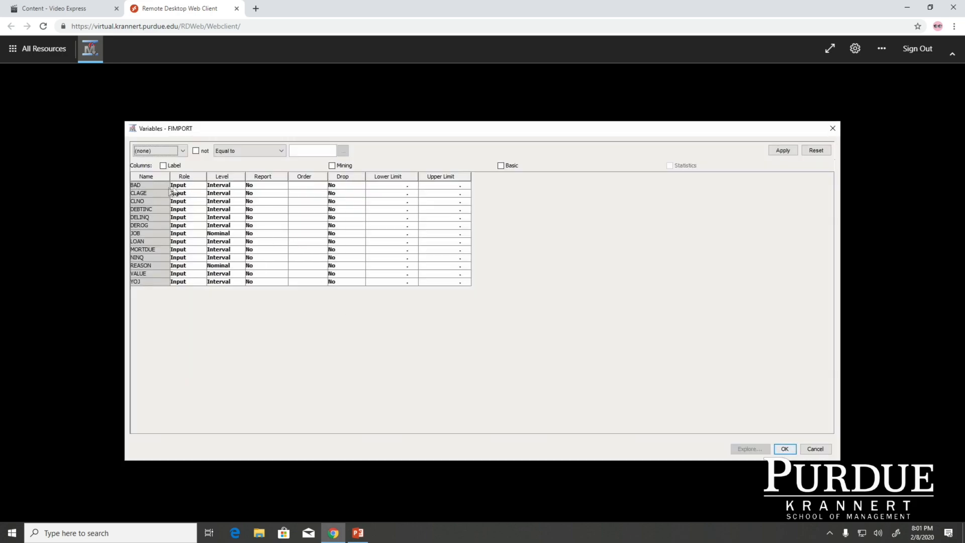
pyautogui.click(140, 185)
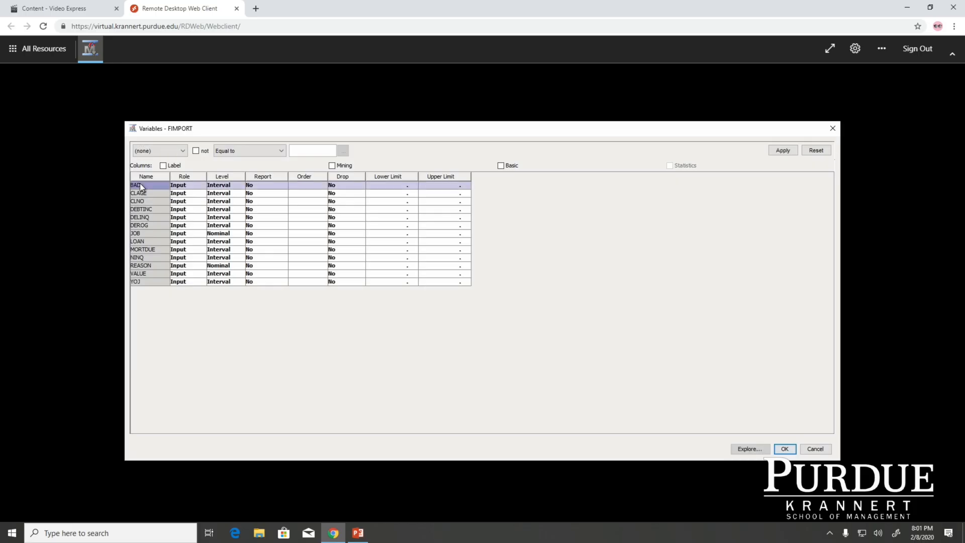
pyautogui.click(191, 188)
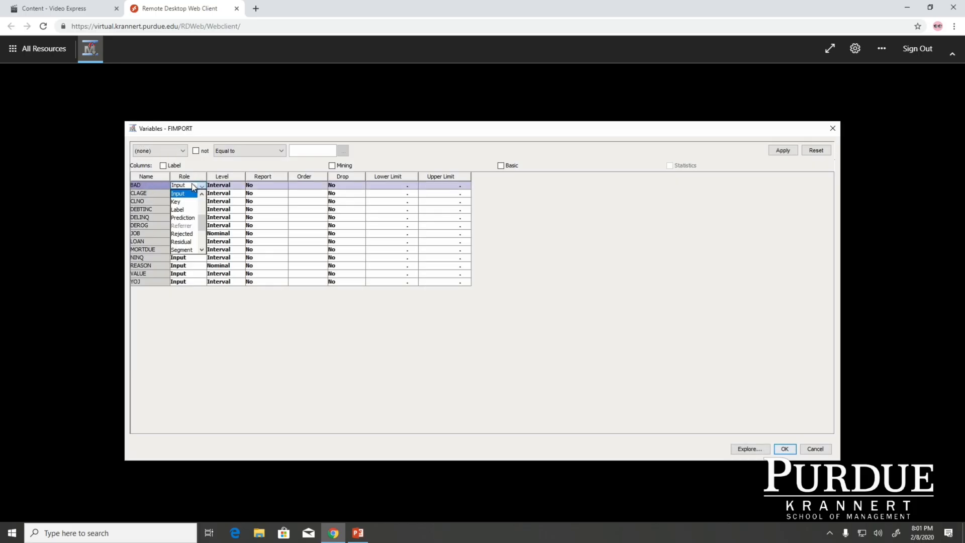
pyautogui.moveTo(201, 224); pyautogui.dragTo(200, 242)
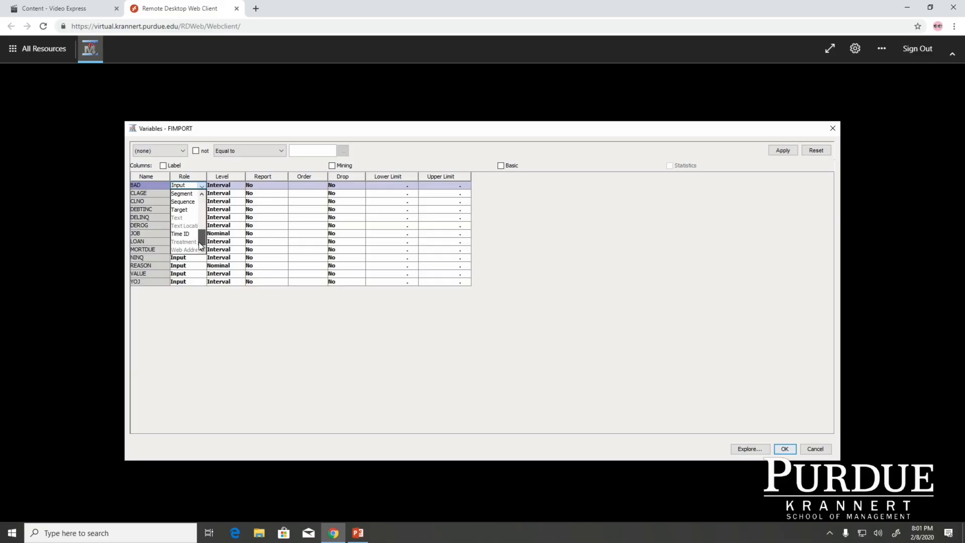
pyautogui.click(184, 214)
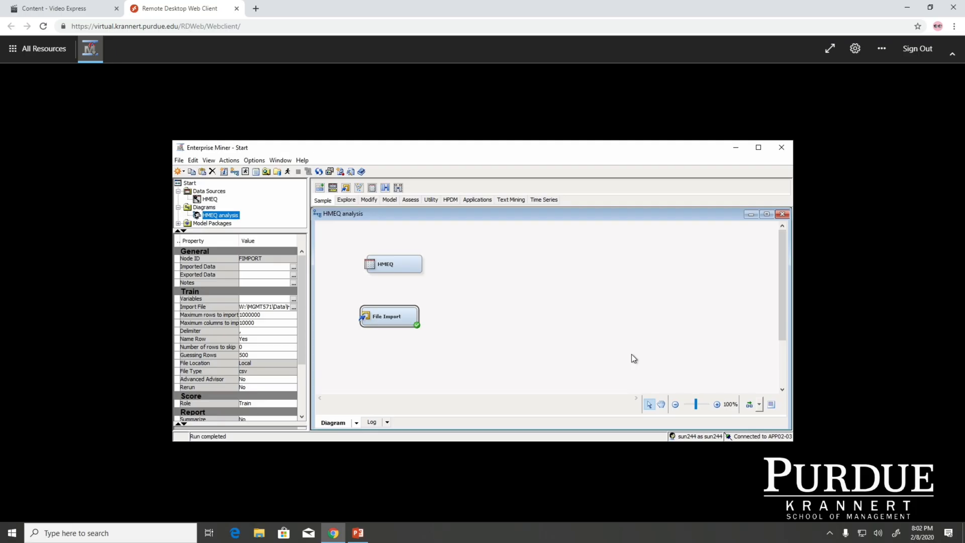
# Step: Run the File Import node's path again
pyautogui.rightClick(394, 316)
pyautogui.click(418, 350)
pyautogui.click(532, 342)
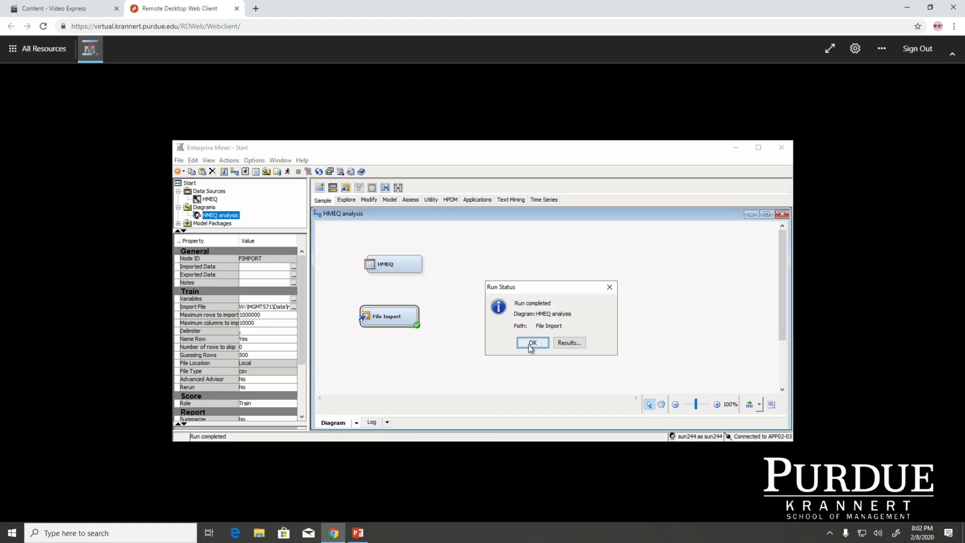
pyautogui.click(532, 342)
# Step: Select the HMEQ and File Import nodes in turn to review their properties
pyautogui.click(392, 264)
pyautogui.moveTo(392, 264); pyautogui.dragTo(387, 264)
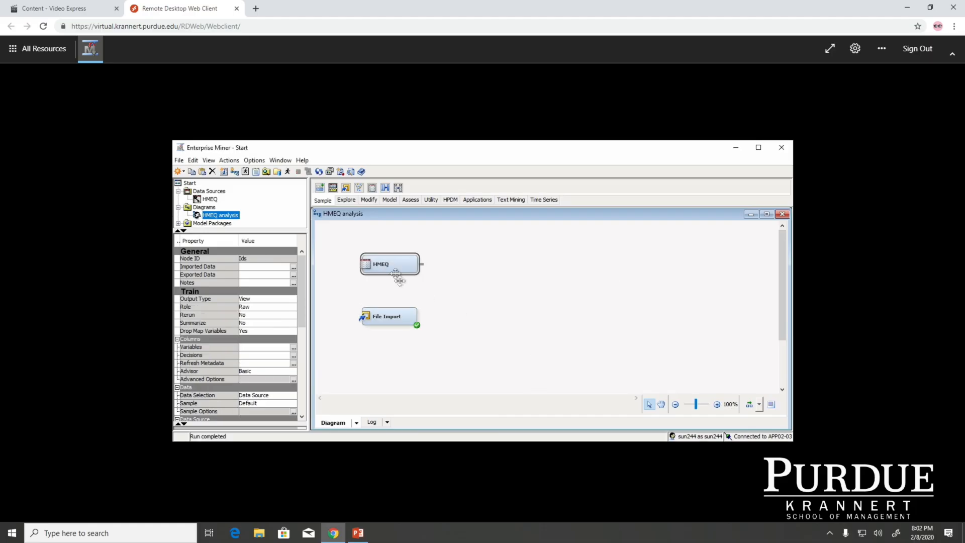
pyautogui.click(440, 336)
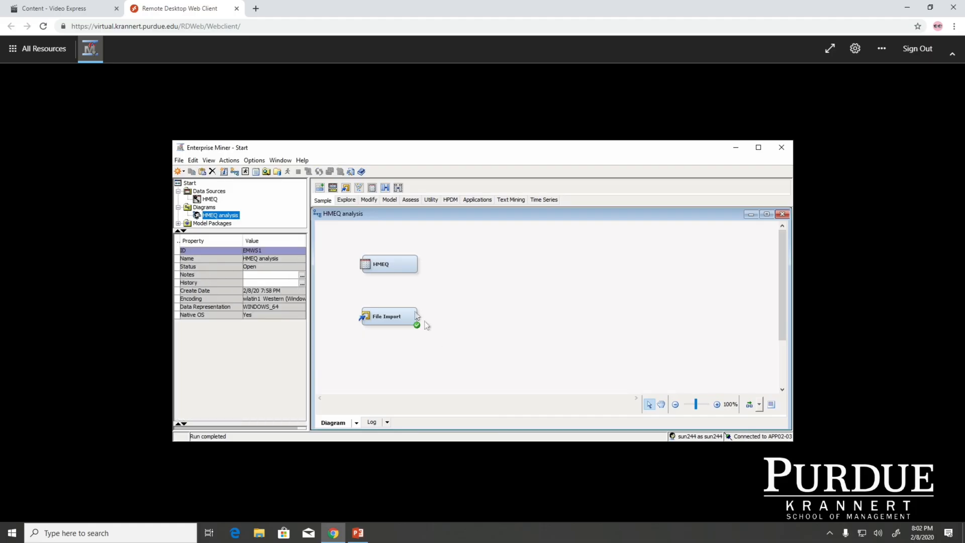
pyautogui.click(398, 263)
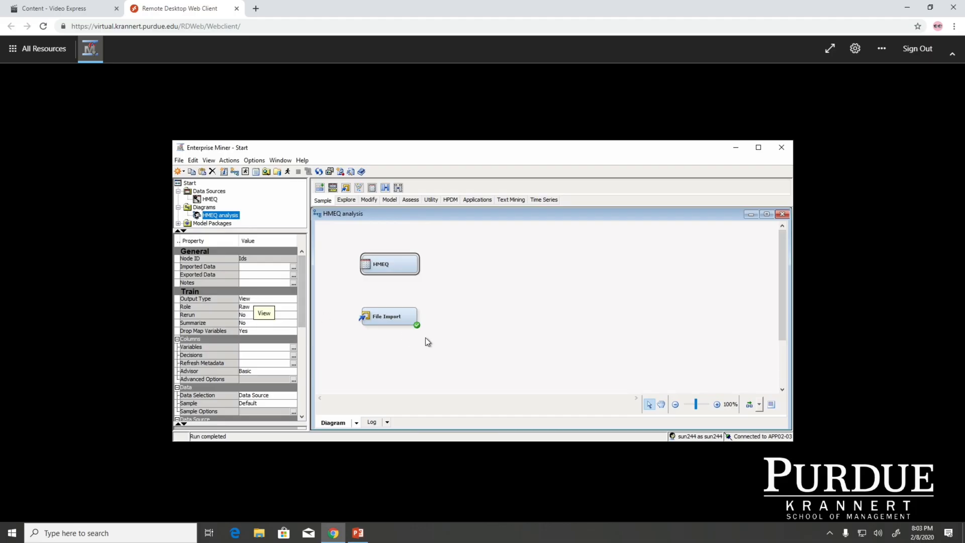
pyautogui.click(402, 320)
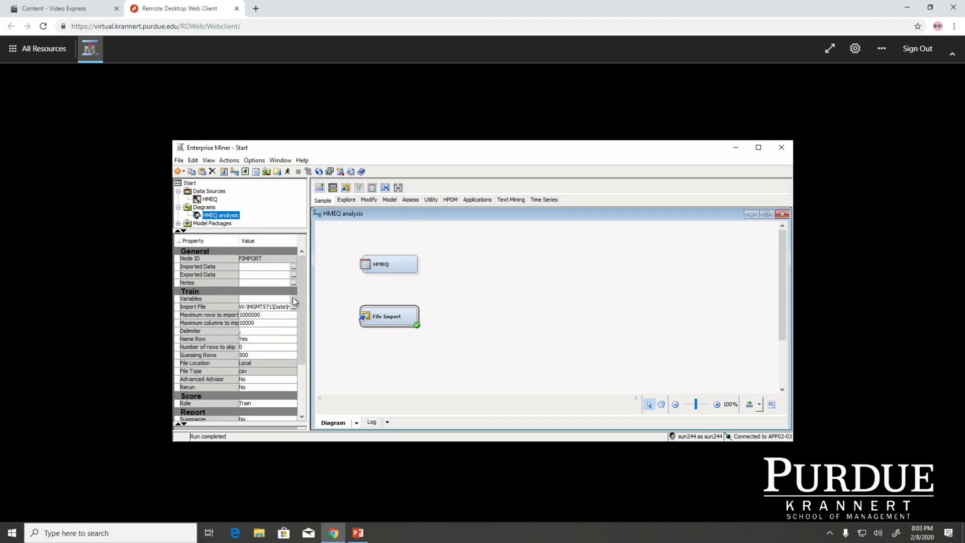
pyautogui.click(508, 313)
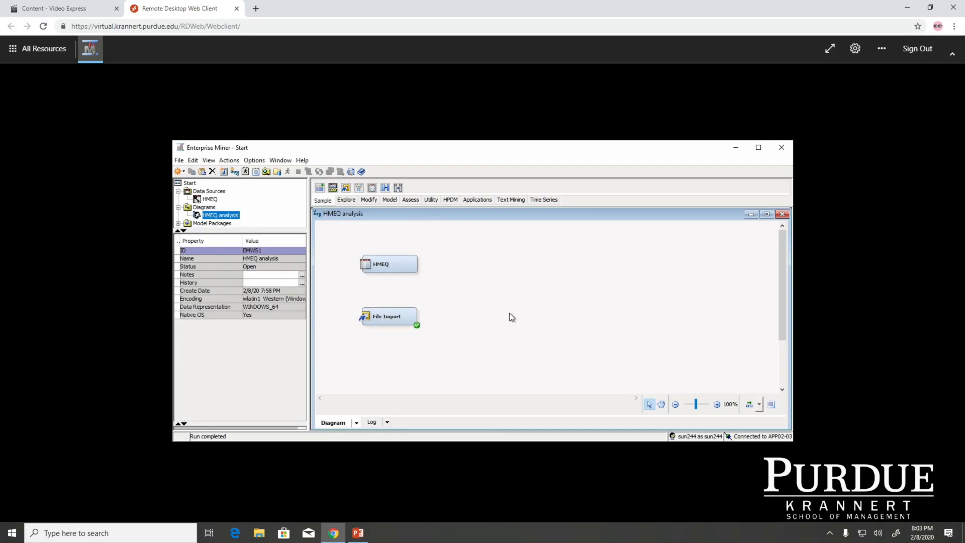